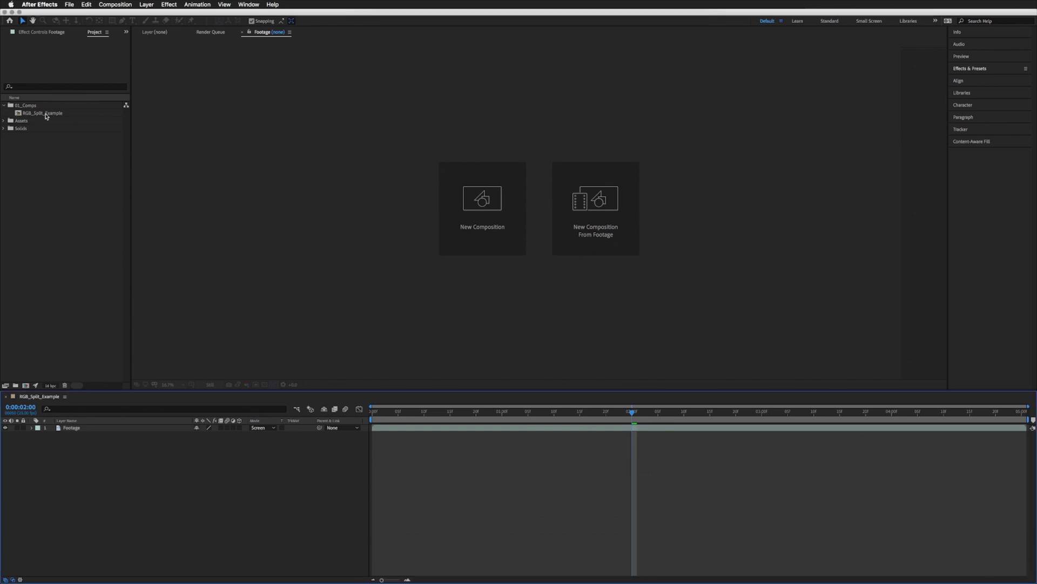
# Open RGB_Split_Example, play and stop the RGB SPLIT logo preview, and select the Footage layer.
pyautogui.doubleClick(45, 114)
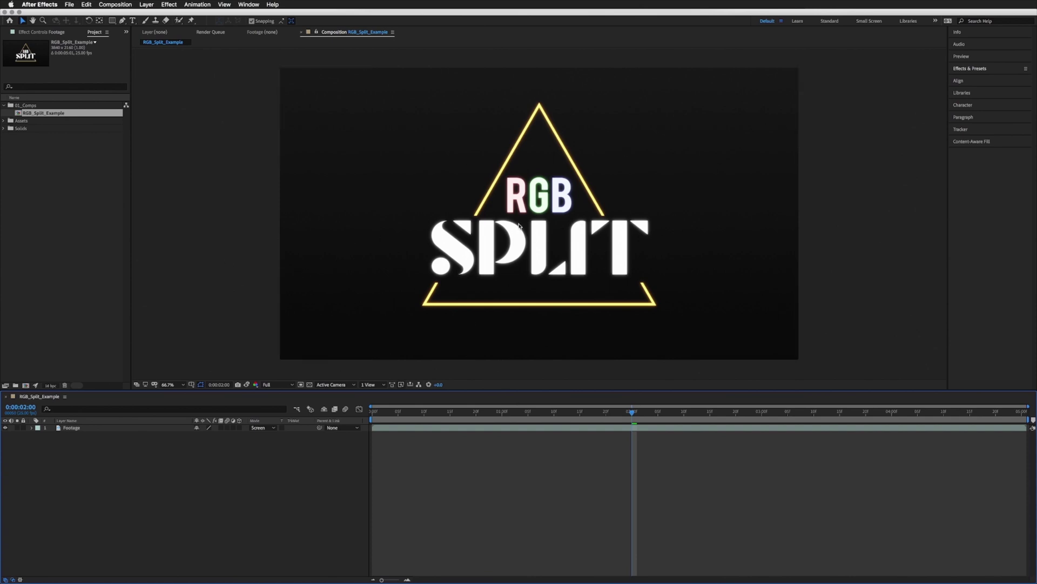
pyautogui.press('space')
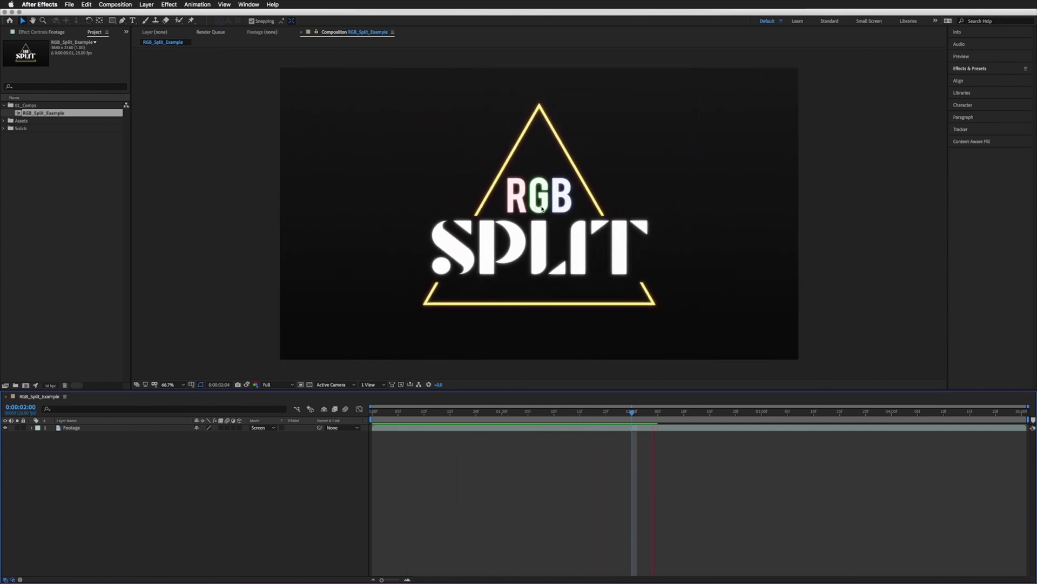
pyautogui.press('space')
pyautogui.click(508, 166)
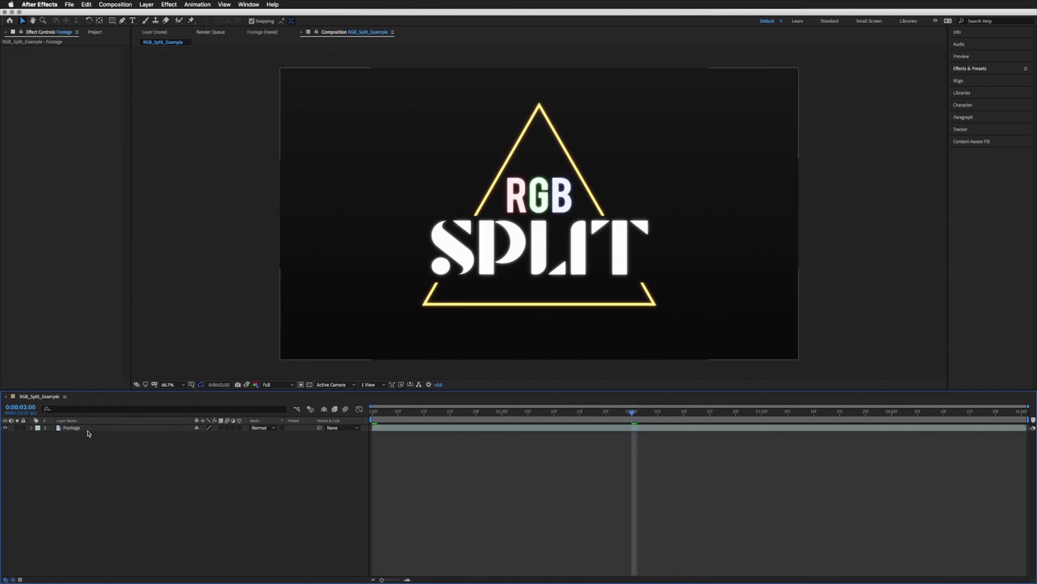
# Search the effects library for 'shift channel' and drop Shift Channels onto the Footage layer.
pyautogui.click(69, 428)
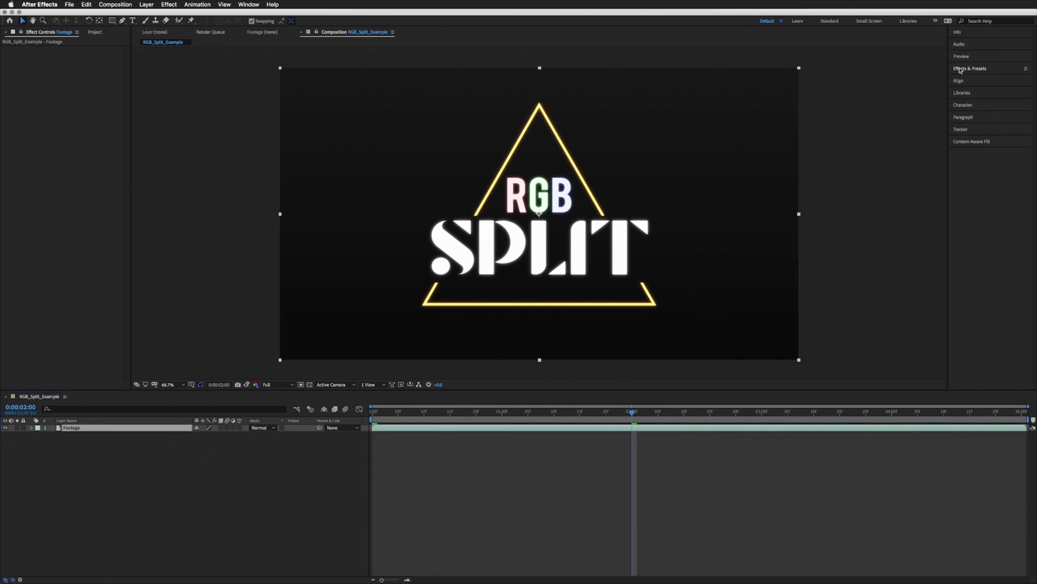
pyautogui.click(980, 69)
pyautogui.click(976, 70)
pyautogui.click(978, 78)
pyautogui.write('shift channel')
pyautogui.moveTo(996, 96); pyautogui.dragTo(74, 430)
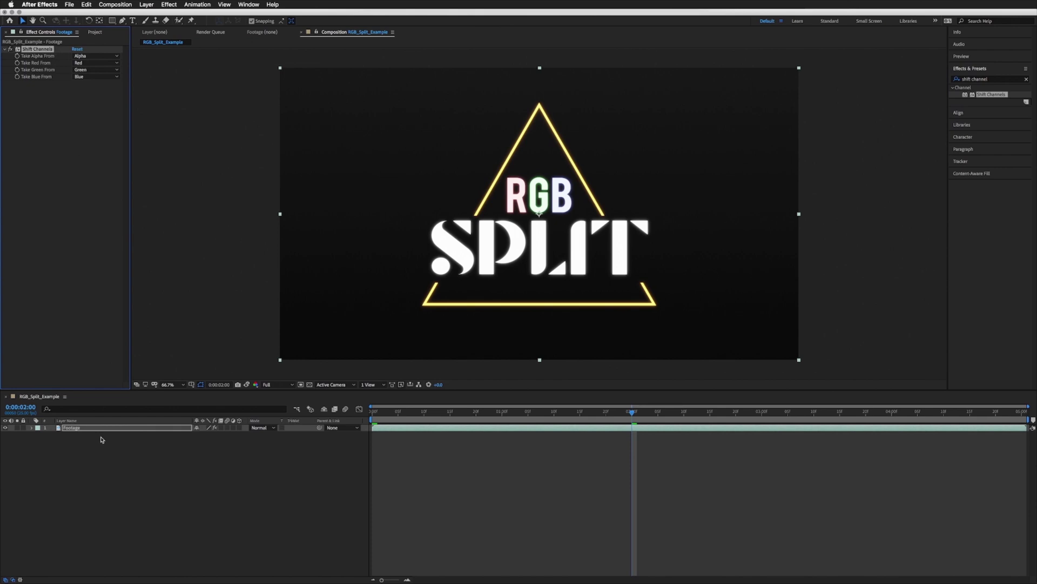
# Duplicate the Footage layer and rename the top copy Red.
pyautogui.click(71, 429)
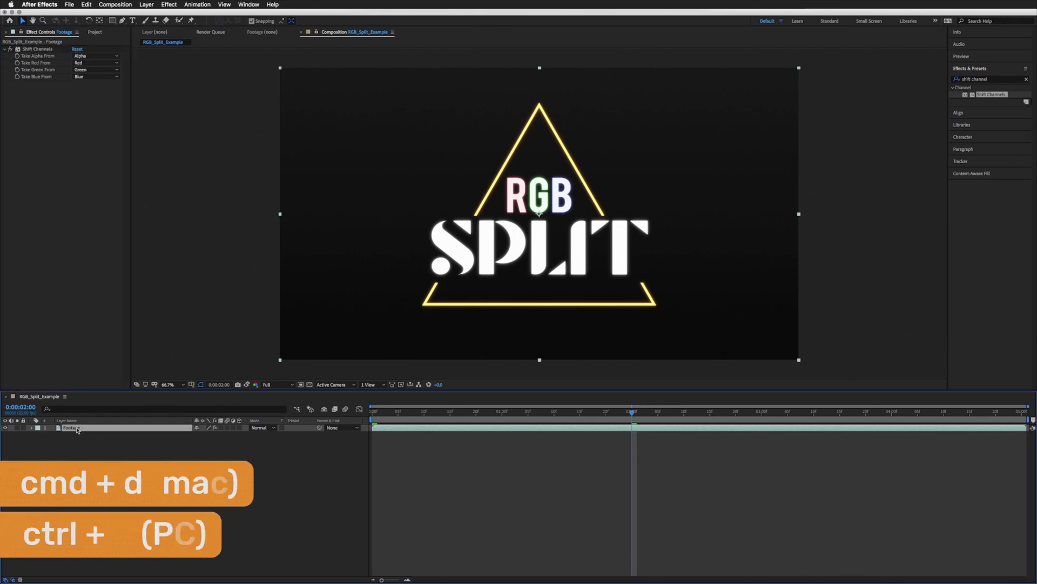
pyautogui.press('super+d')
pyautogui.press('super+d')
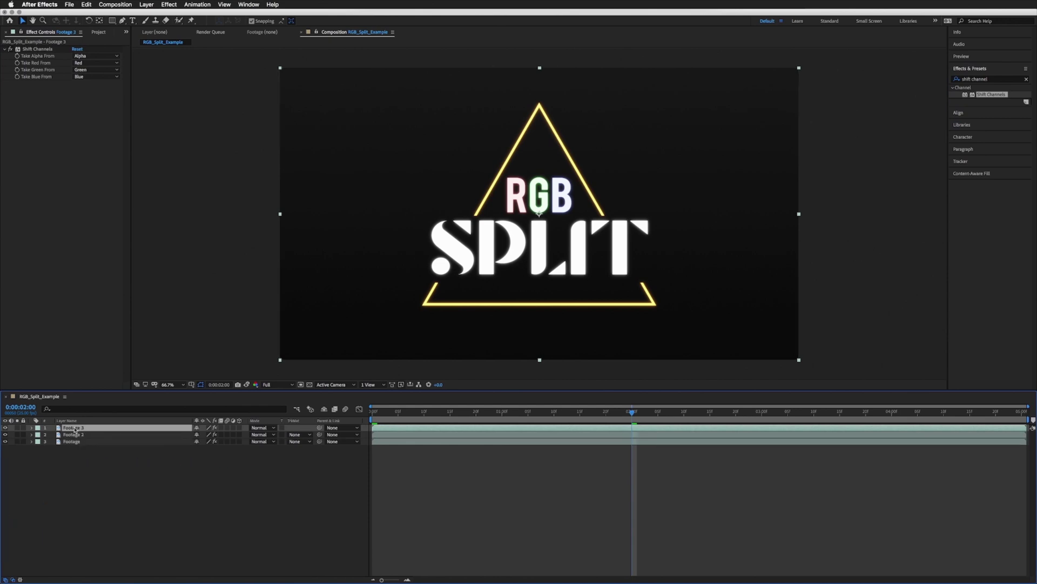
pyautogui.press('Return')
pyautogui.write('Red')
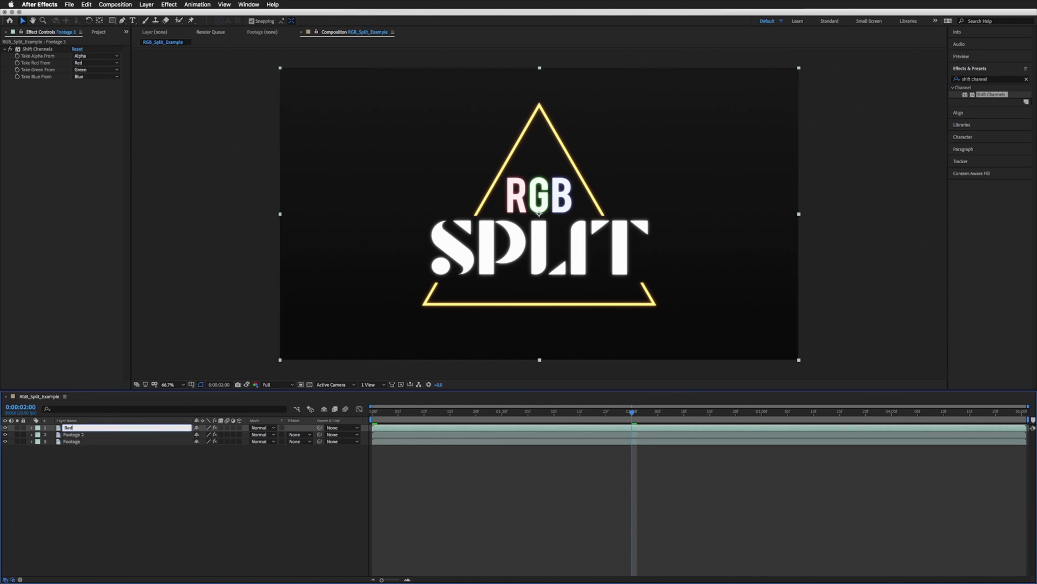
pyautogui.press('Return')
# Rename the second and third layers Green and Blue.
pyautogui.press('super+Down')
pyautogui.press('Return')
pyautogui.write('Green')
pyautogui.press('Return')
pyautogui.press('super+Down')
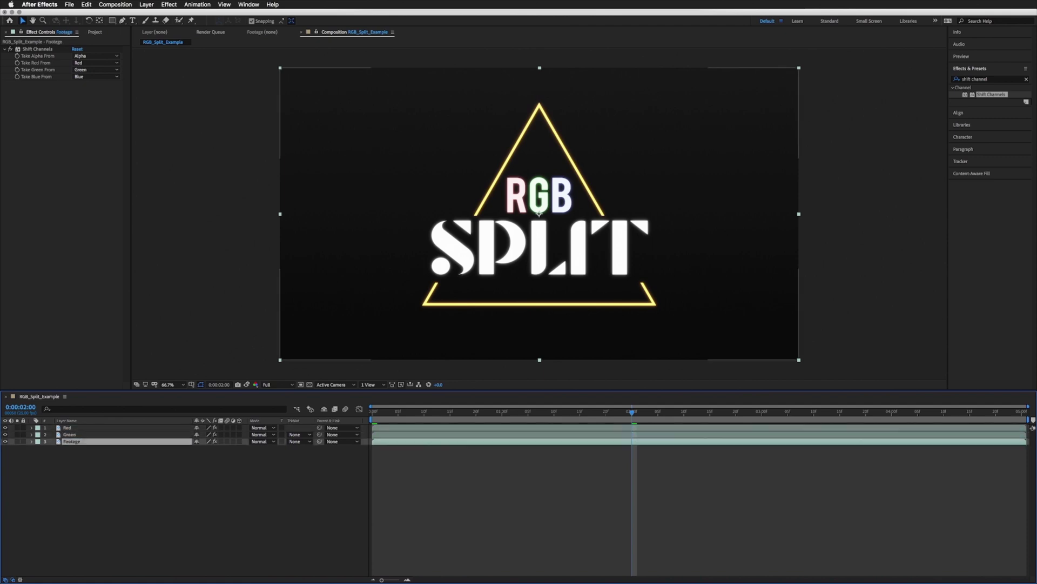
pyautogui.press('Return')
pyautogui.write('B')
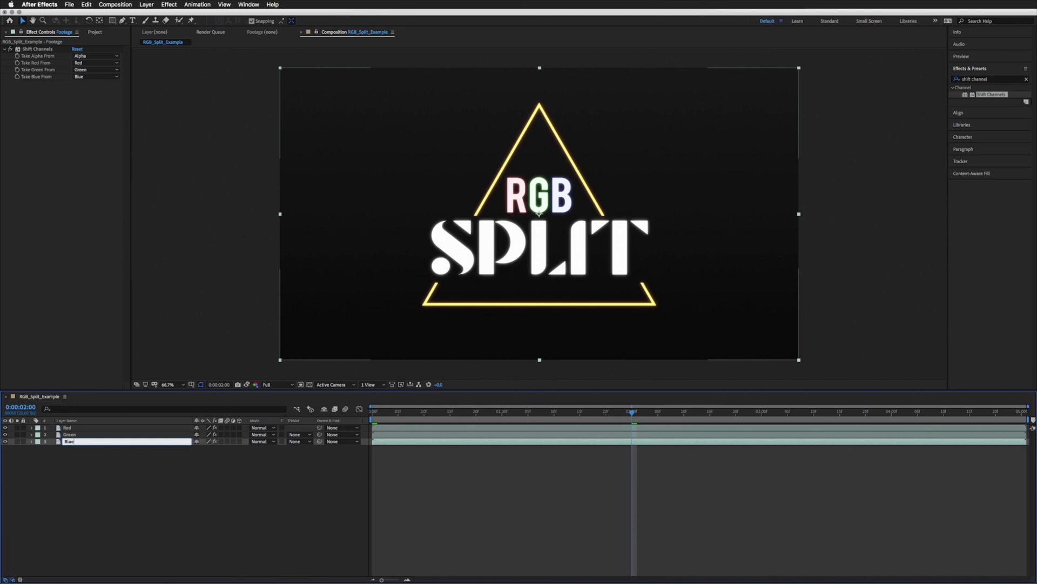
pyautogui.write('lue')
pyautogui.press('Return')
# In the Red layer's Shift Channels, set Take Green and Take Blue to Full Off.
pyautogui.click(70, 427)
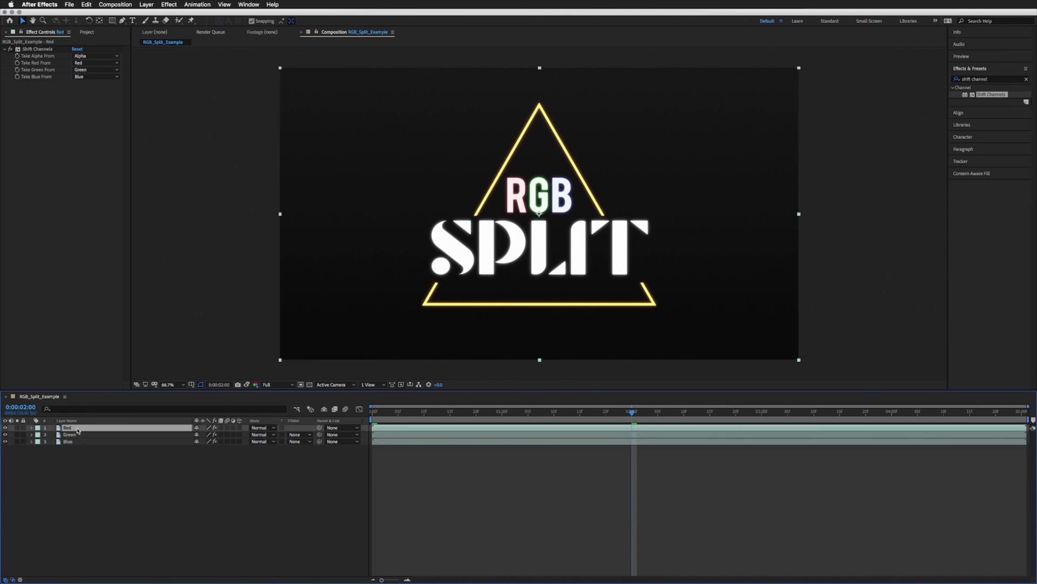
pyautogui.click(37, 51)
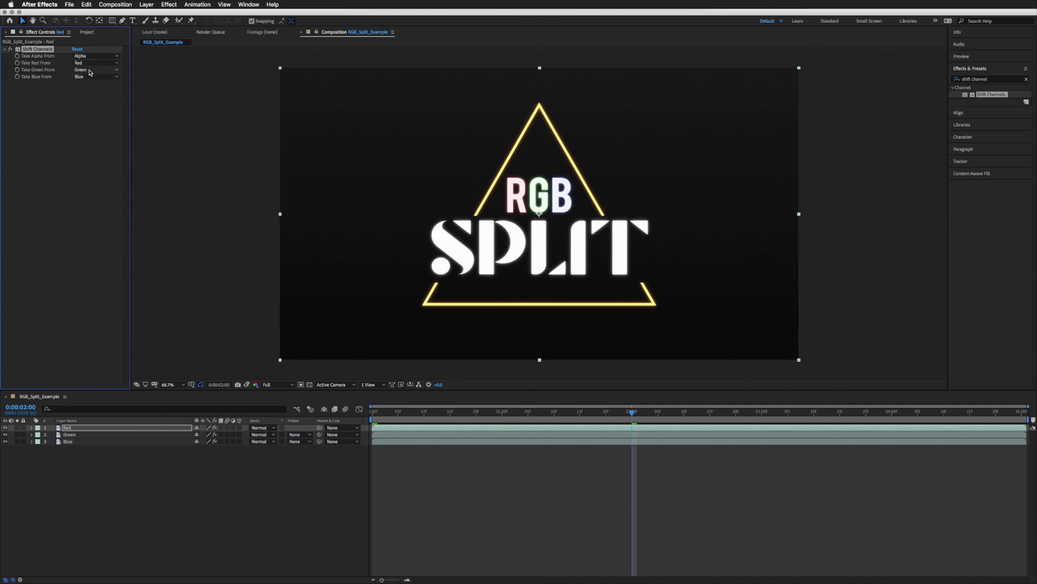
pyautogui.click(91, 71)
pyautogui.click(100, 98)
pyautogui.click(95, 76)
pyautogui.click(89, 156)
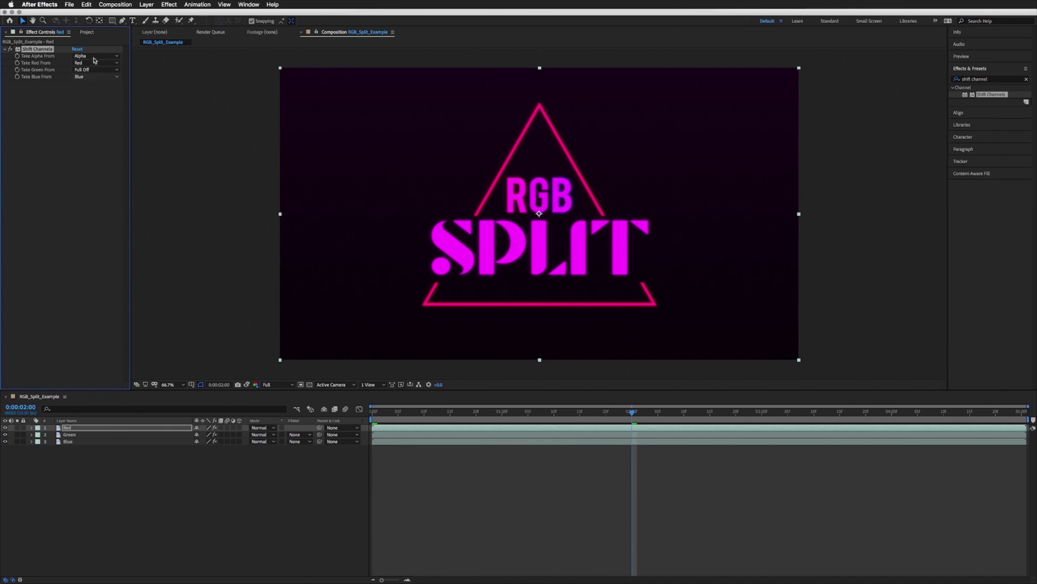
# In the Green layer's Shift Channels, set Take Red and Take Blue to Full Off.
pyautogui.click(79, 434)
pyautogui.click(94, 63)
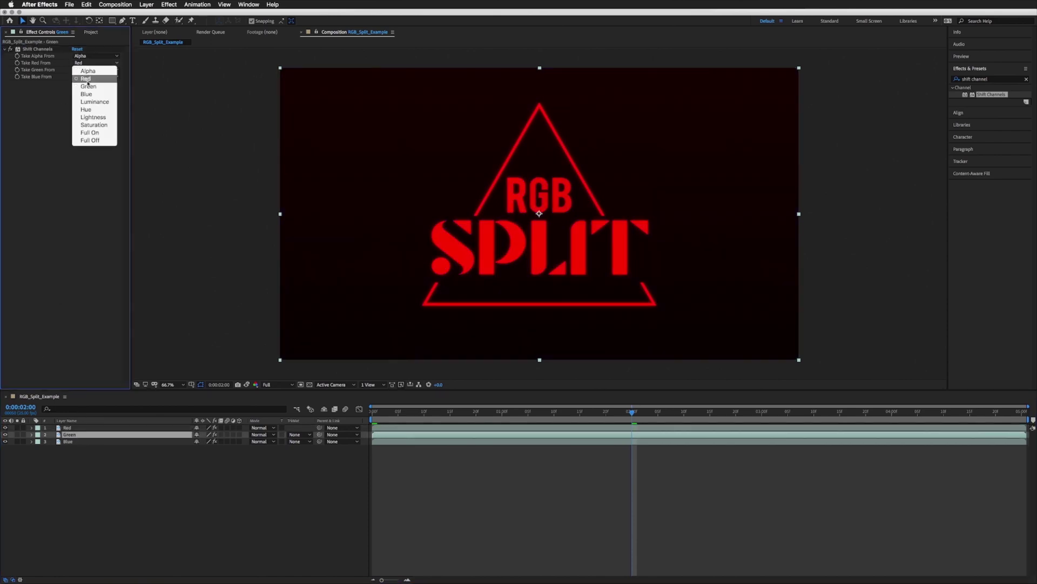
pyautogui.click(107, 140)
pyautogui.click(99, 77)
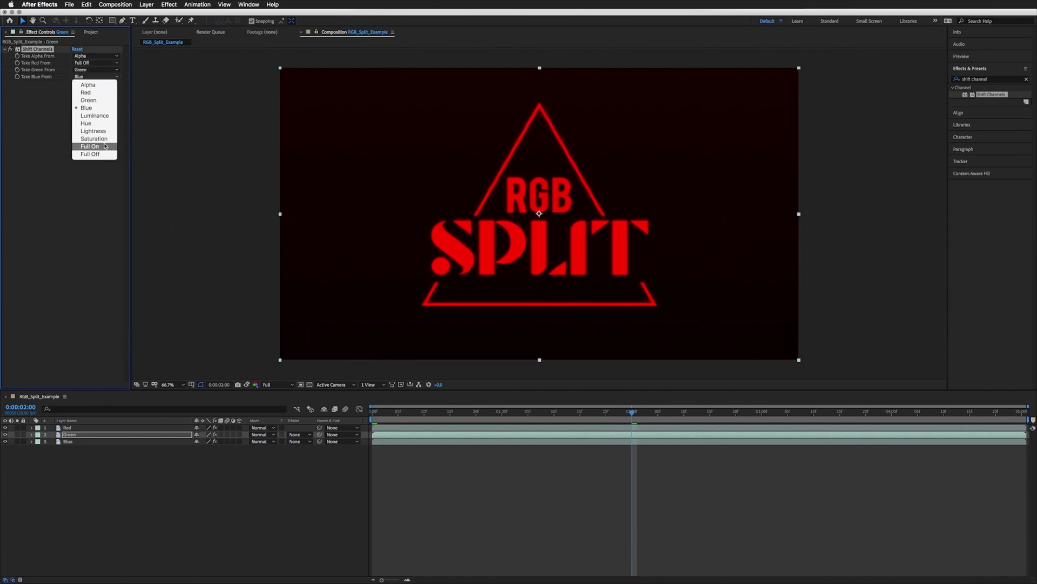
pyautogui.click(90, 154)
# In the Blue layer's Shift Channels, set Take Green to Full Off.
pyautogui.click(82, 442)
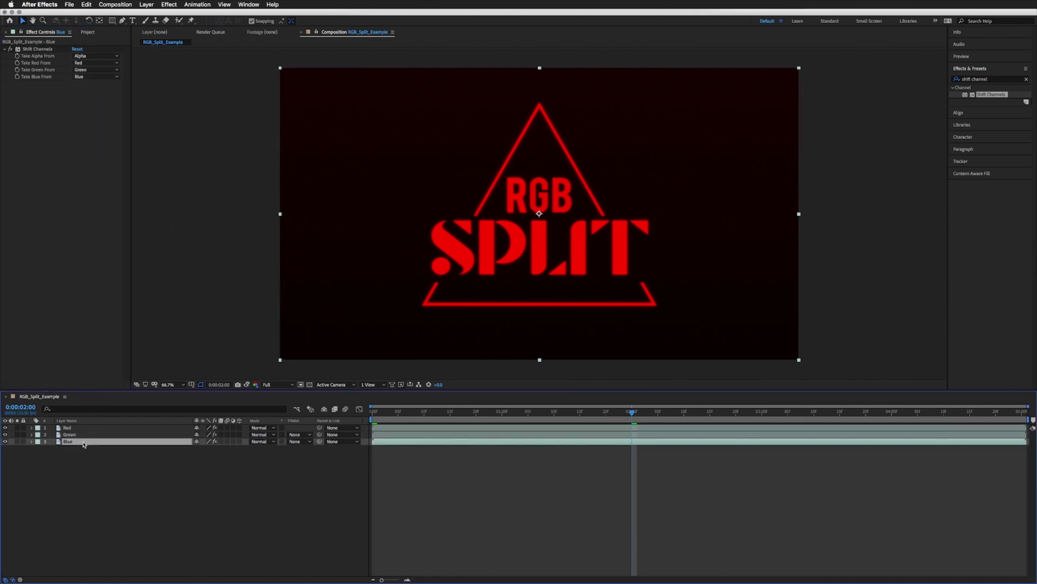
pyautogui.click(96, 63)
pyautogui.press('Escape')
pyautogui.click(96, 69)
pyautogui.click(94, 149)
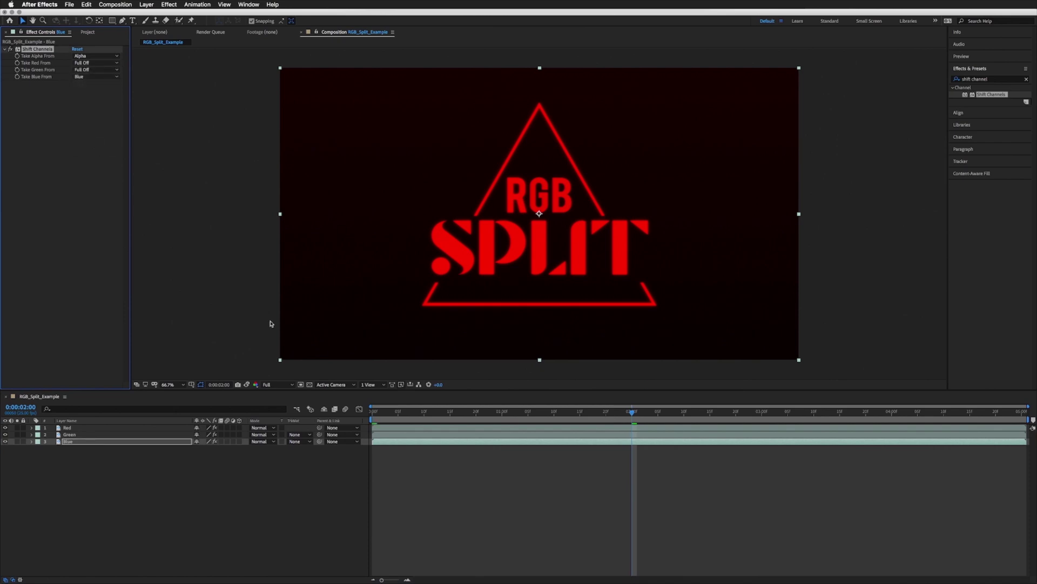
pyautogui.click(69, 428)
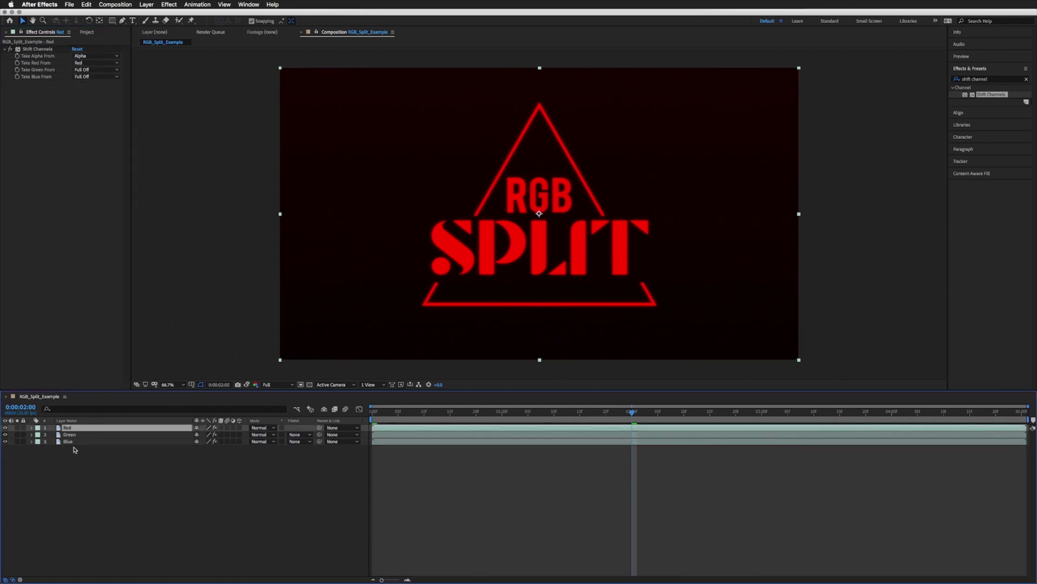
# Select the Red, Green and Blue layers together and set their blend mode to Screen.
pyautogui.keyDown('shift'); pyautogui.click(70, 443); pyautogui.keyUp('shift')
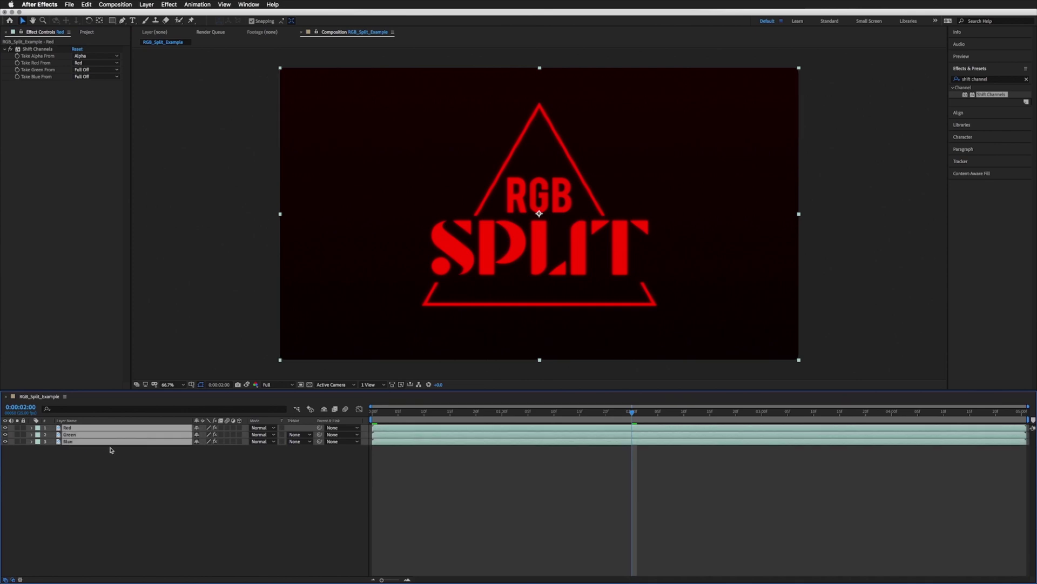
pyautogui.click(261, 428)
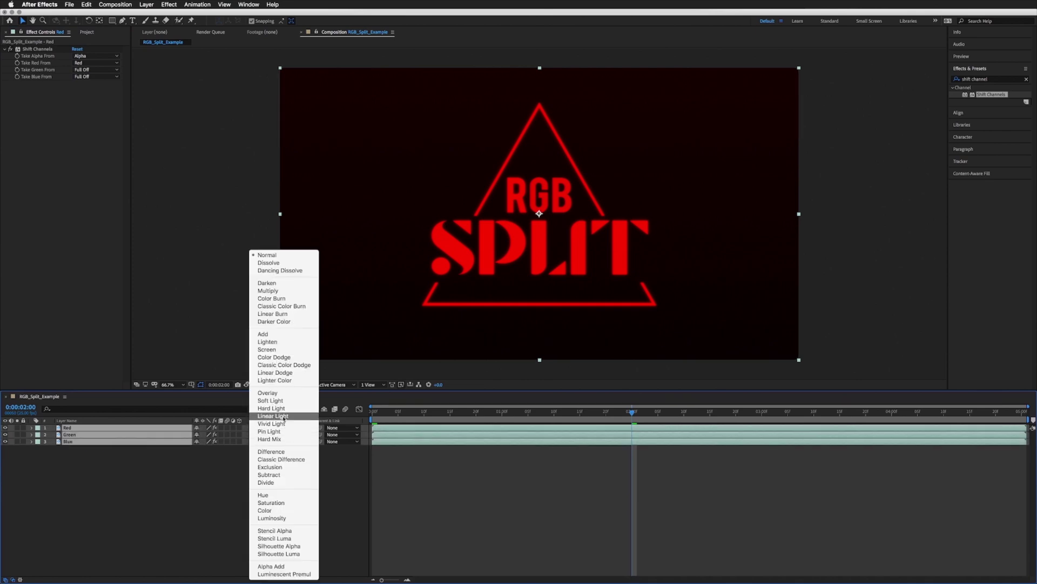
pyautogui.click(278, 351)
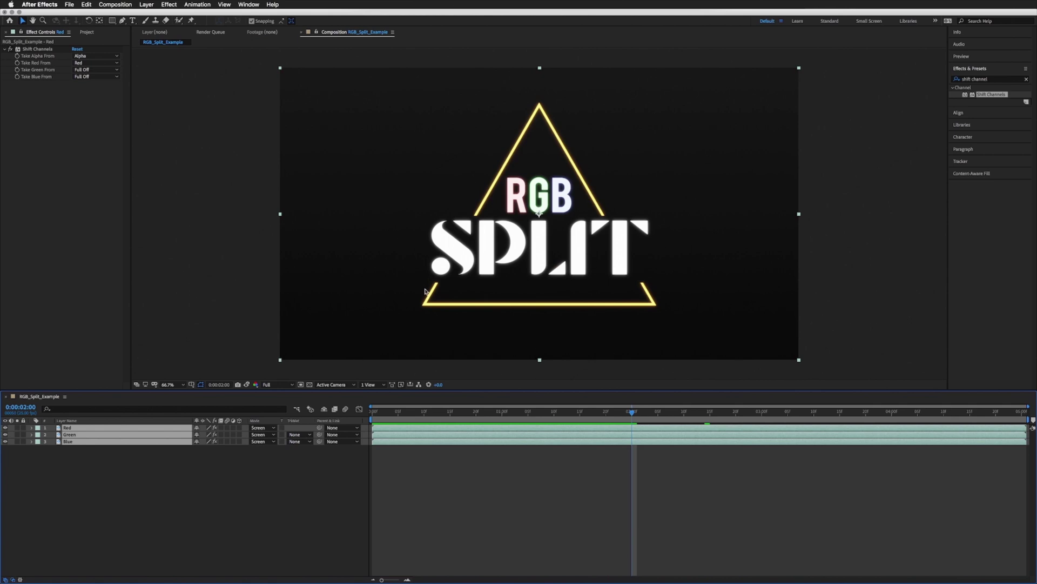
pyautogui.click(124, 483)
pyautogui.click(68, 428)
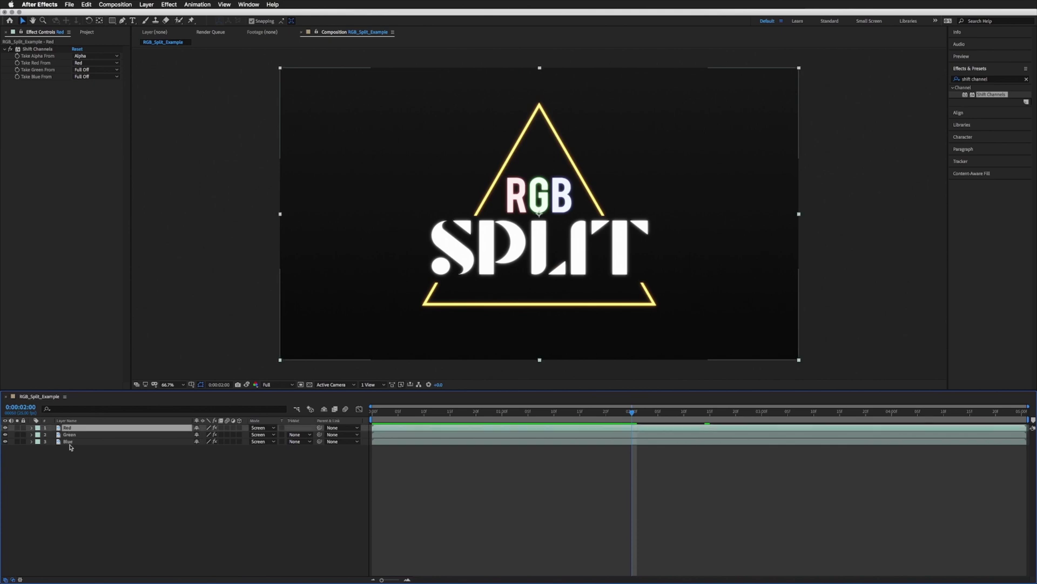
pyautogui.press('Return')
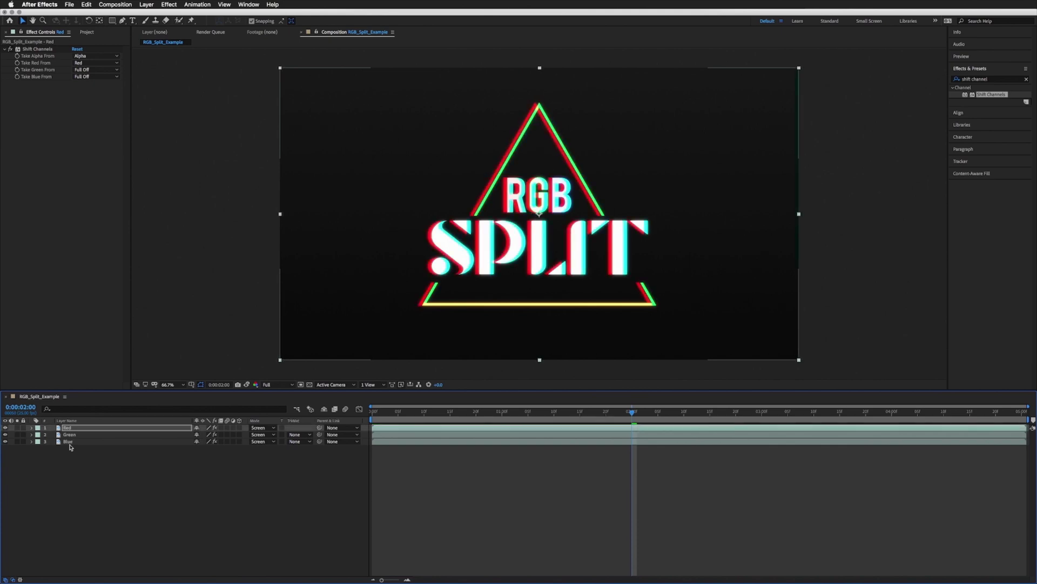
pyautogui.hotkey('shift', 'Right')
pyautogui.hotkey('shift', 'Left')
pyautogui.hotkey('shift', 'Left')
pyautogui.hotkey('shift', 'Right')
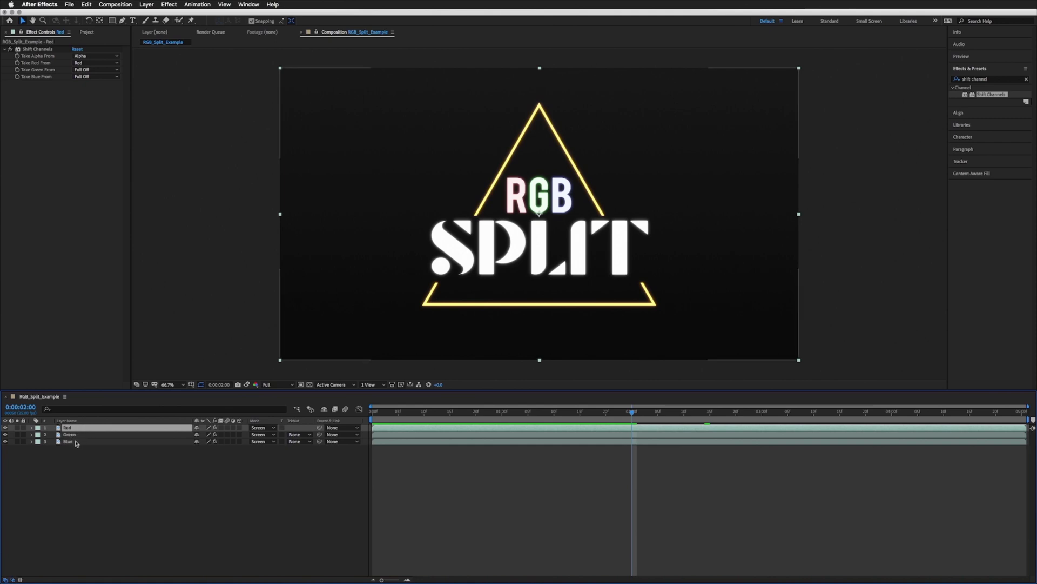
# Reveal the Red layer's Position and add a wiggle expression to it.
pyautogui.press('p')
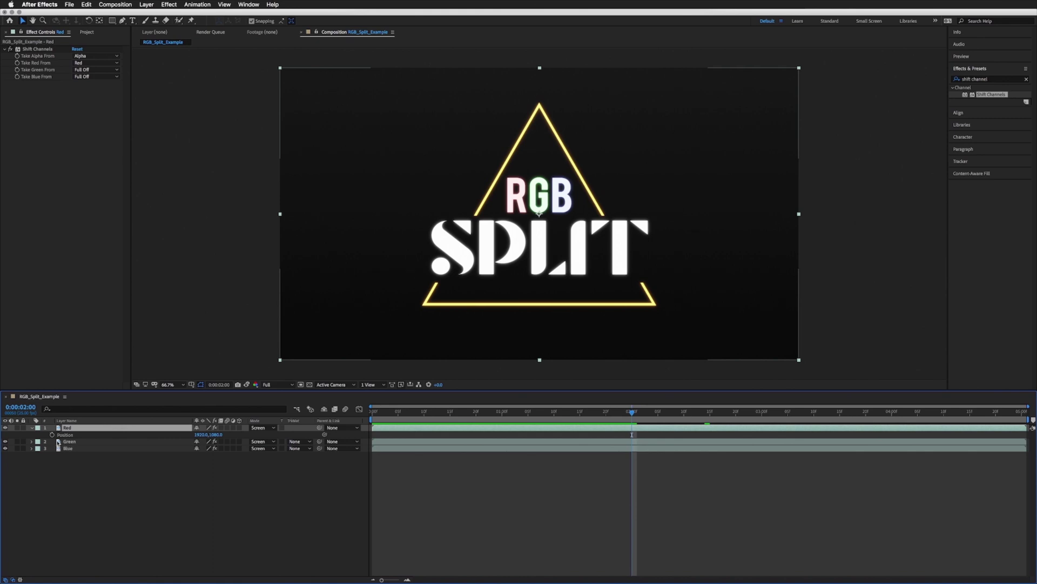
pyautogui.keyDown('alt'); pyautogui.click(52, 434); pyautogui.keyUp('alt')
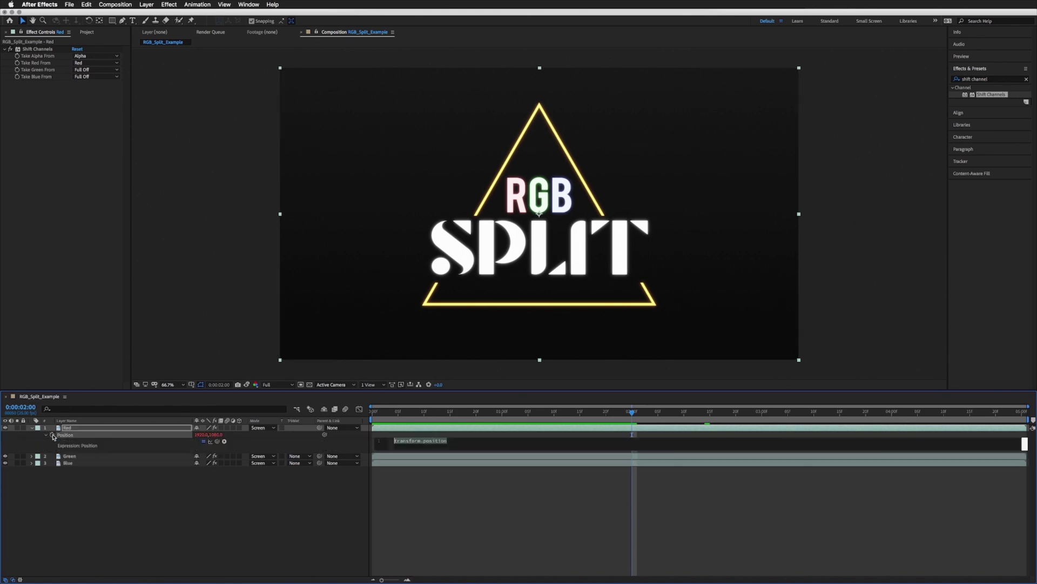
pyautogui.write('wigg')
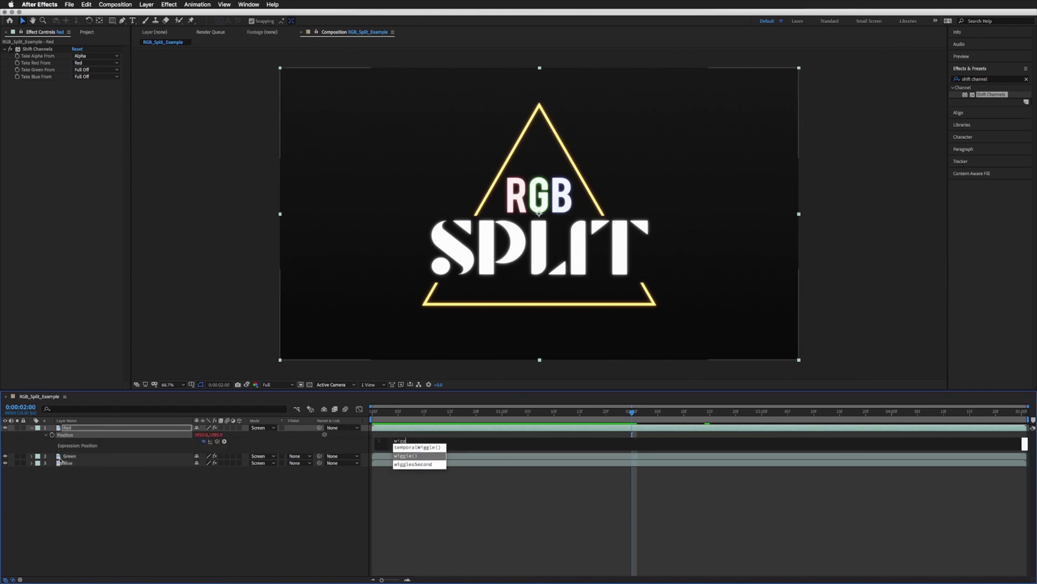
pyautogui.write('le')
pyautogui.press('Return')
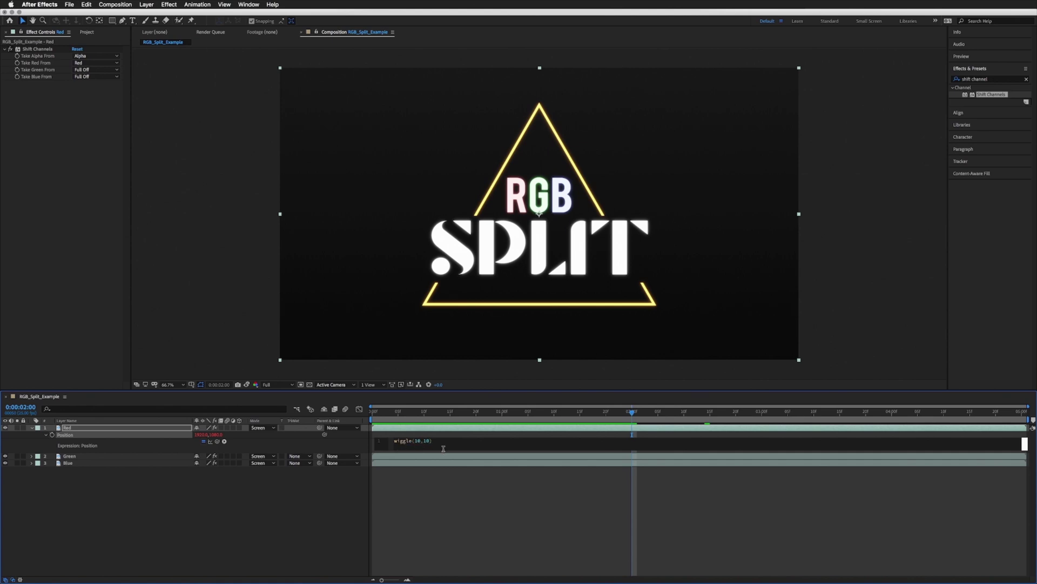
# Commit the wiggle(10,10) expression and preview the red channel jittering off the logo.
pyautogui.click(385, 435)
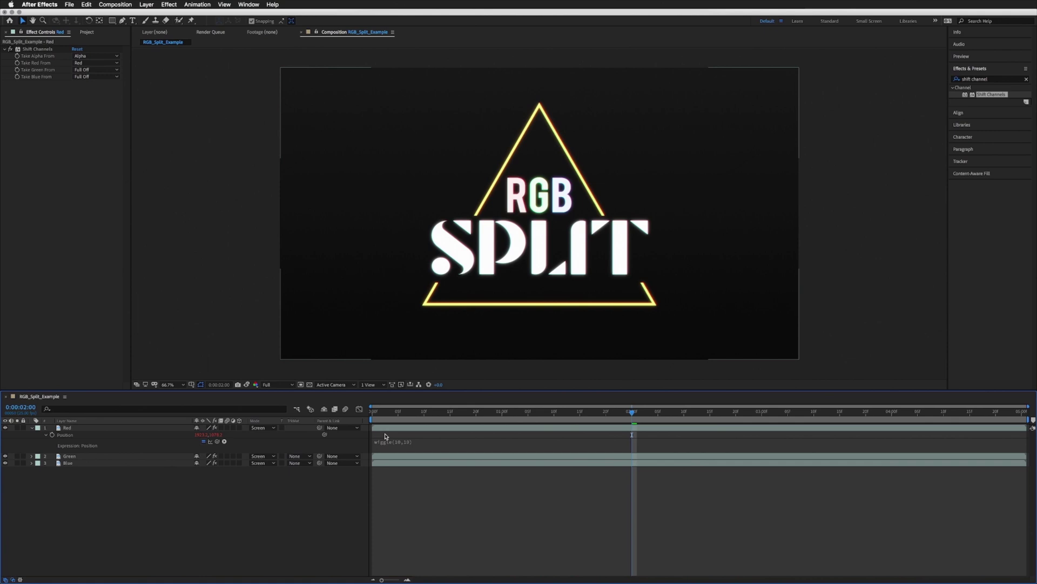
pyautogui.press('space')
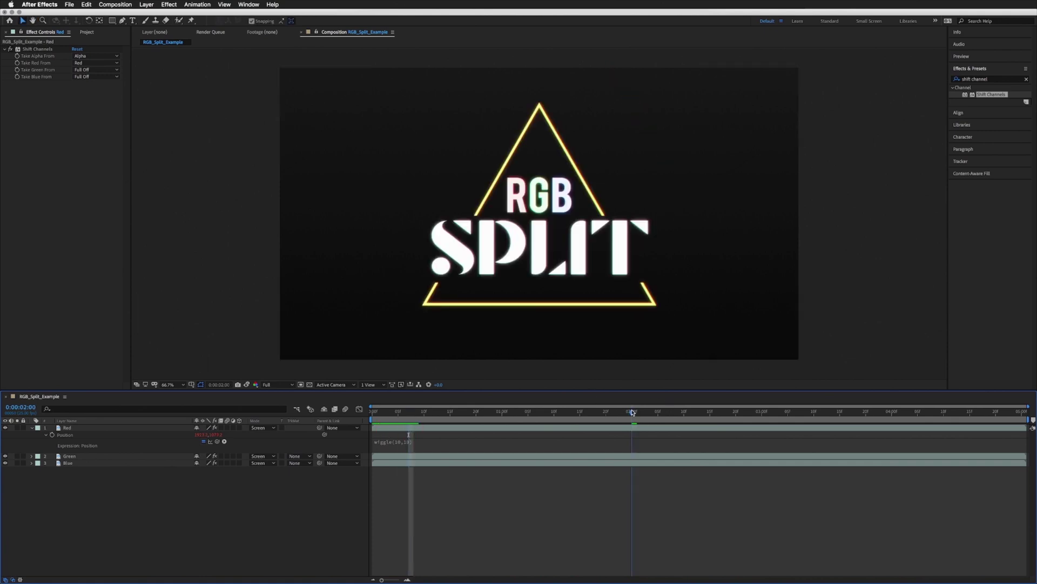
pyautogui.press('space')
pyautogui.press('space')
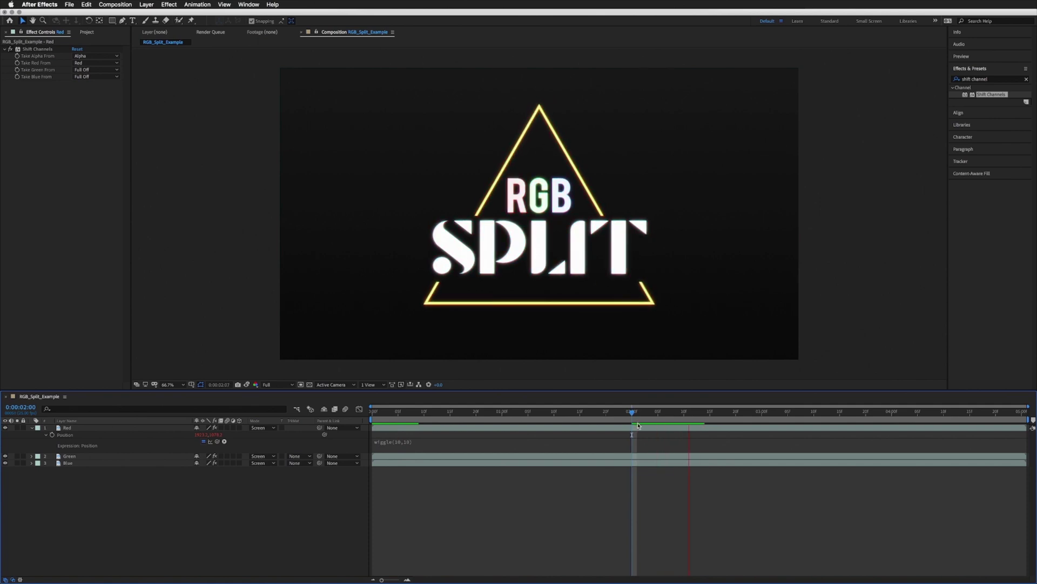
pyautogui.press('space')
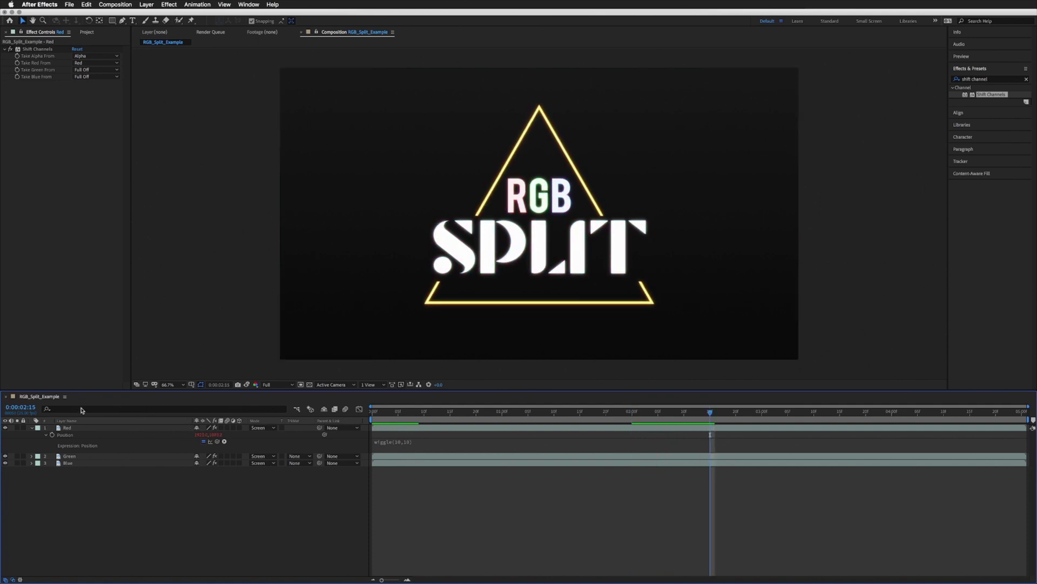
# Copy Red's wiggle(10,10) Position expression and paste it onto the Green layer's Position.
pyautogui.click(62, 436)
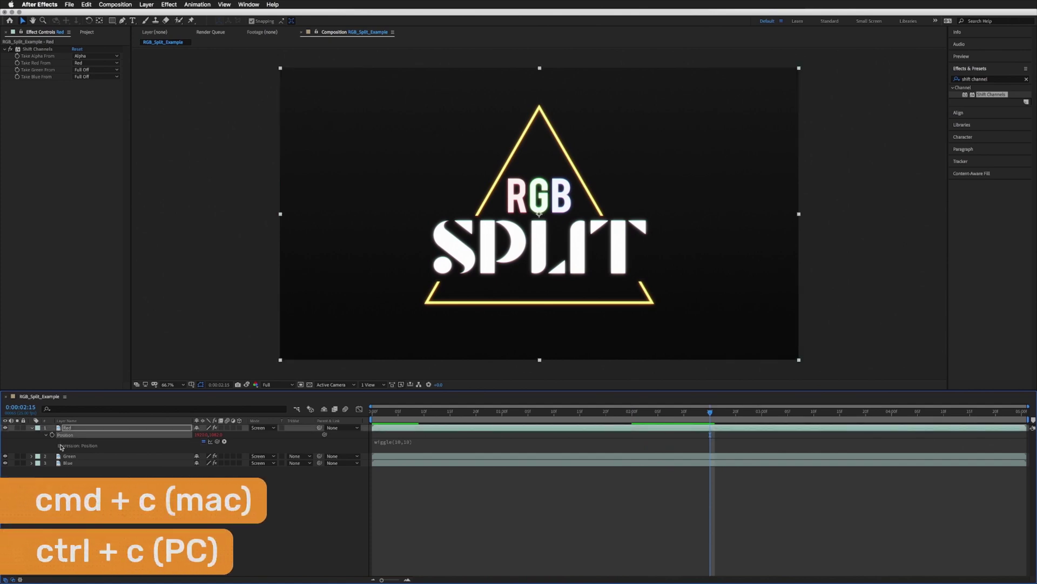
pyautogui.click(70, 457)
pyautogui.press('super+v')
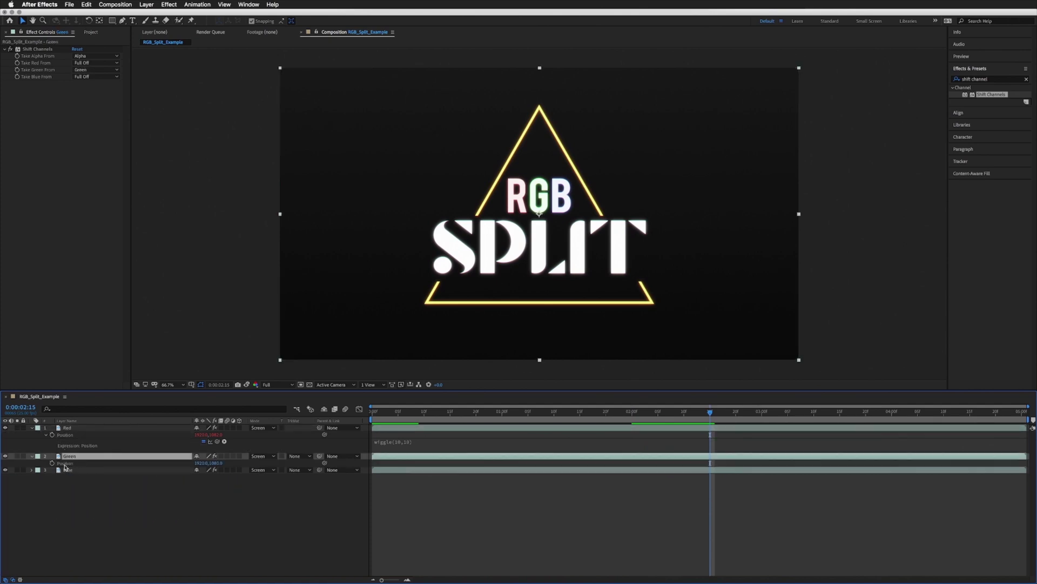
pyautogui.click(64, 464)
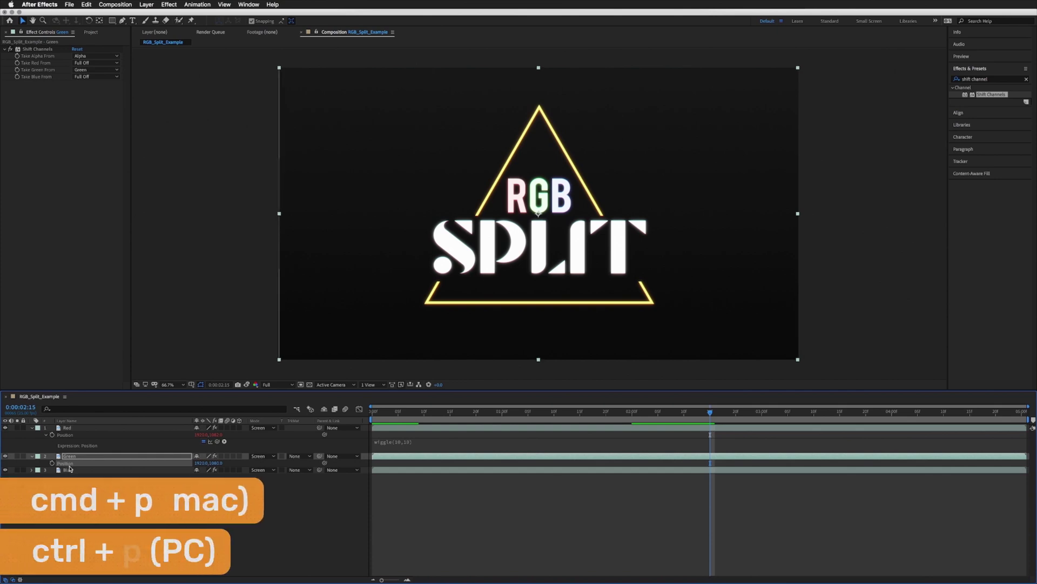
pyautogui.press('super+v')
pyautogui.click(46, 464)
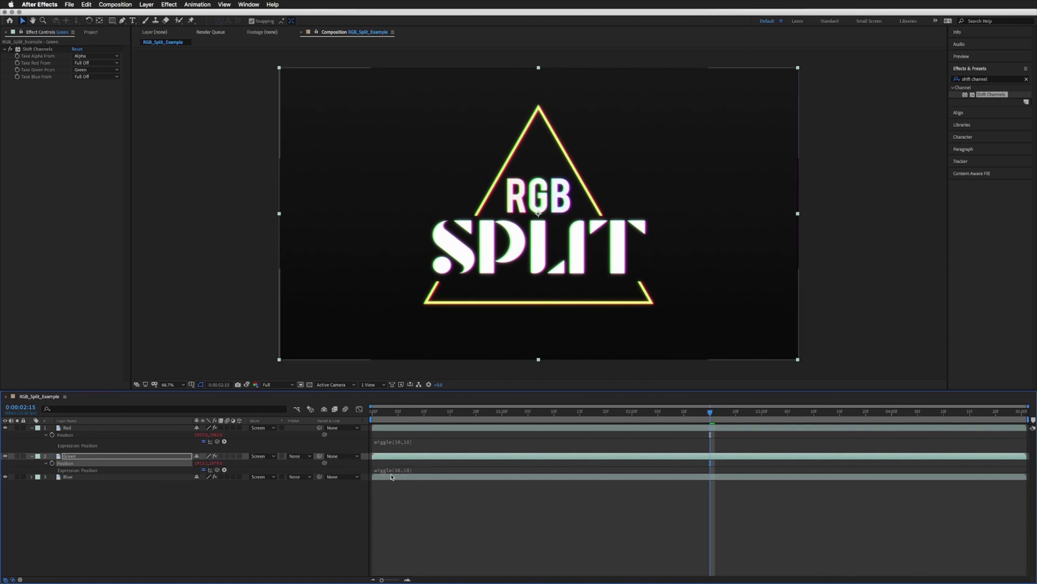
# Paste the same wiggle expression onto the Blue layer's Position.
pyautogui.click(69, 478)
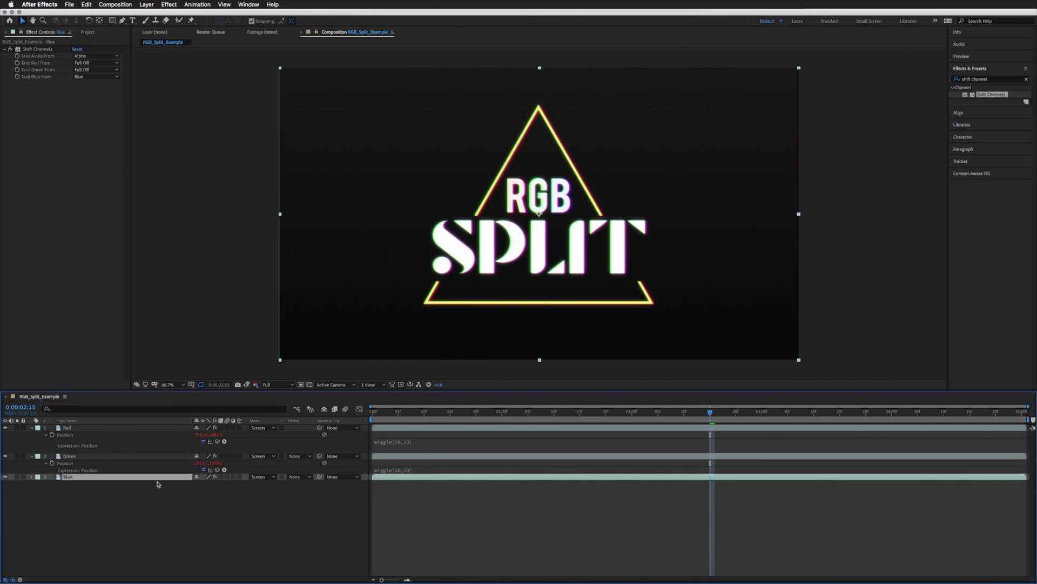
pyautogui.press('p')
pyautogui.click(62, 484)
pyautogui.press('super+v')
pyautogui.click(458, 438)
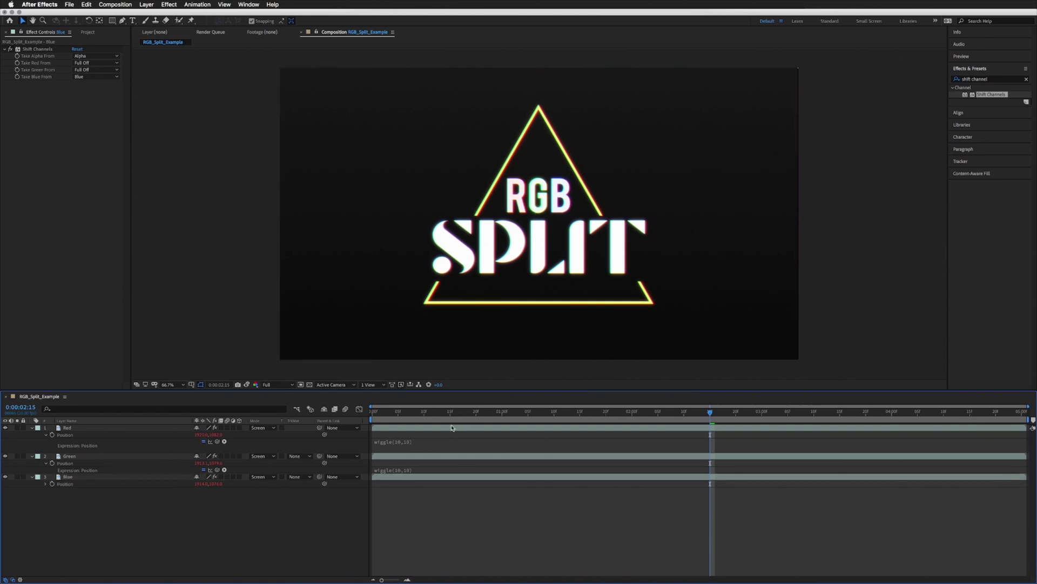
# Preview the RGB split animation from 0:00:02:14, then select and deselect the Red layer.
pyautogui.click(706, 418)
pyautogui.press('space')
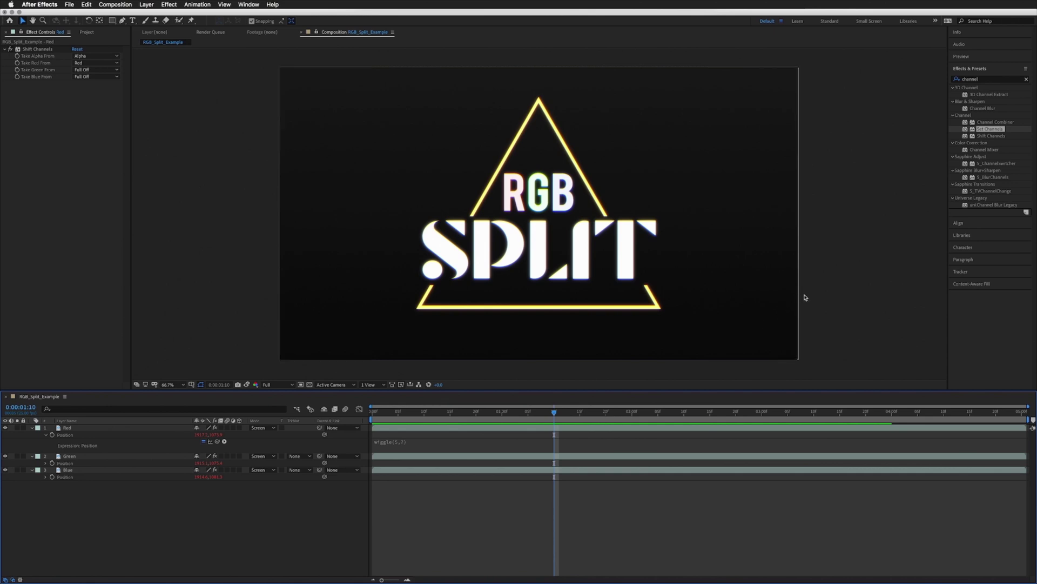
pyautogui.click(66, 427)
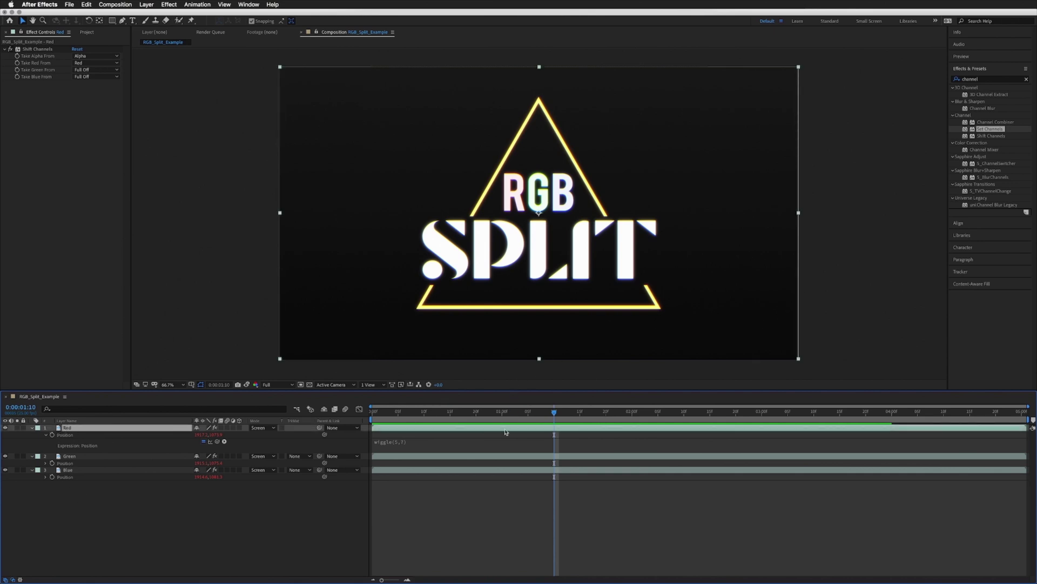
pyautogui.click(760, 280)
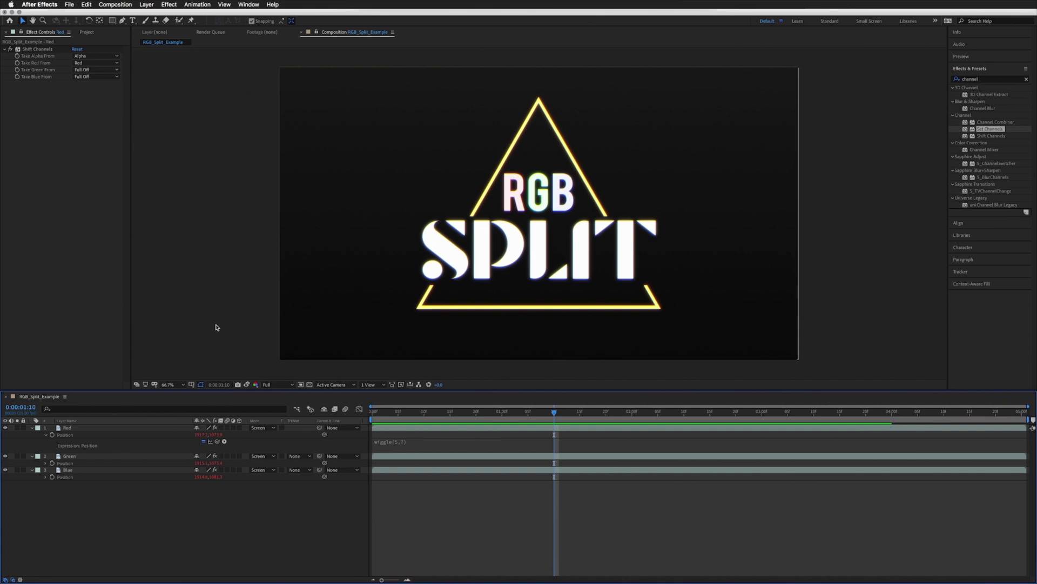
# Create a new solid layer and move it to the bottom of the layer stack.
pyautogui.click(147, 5)
pyautogui.moveTo(151, 15)
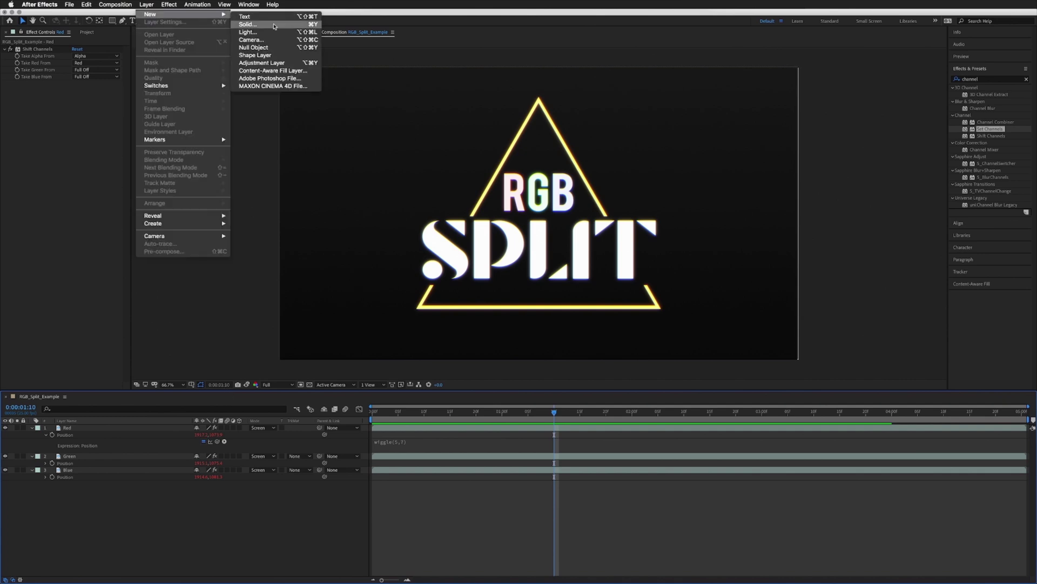
pyautogui.click(249, 24)
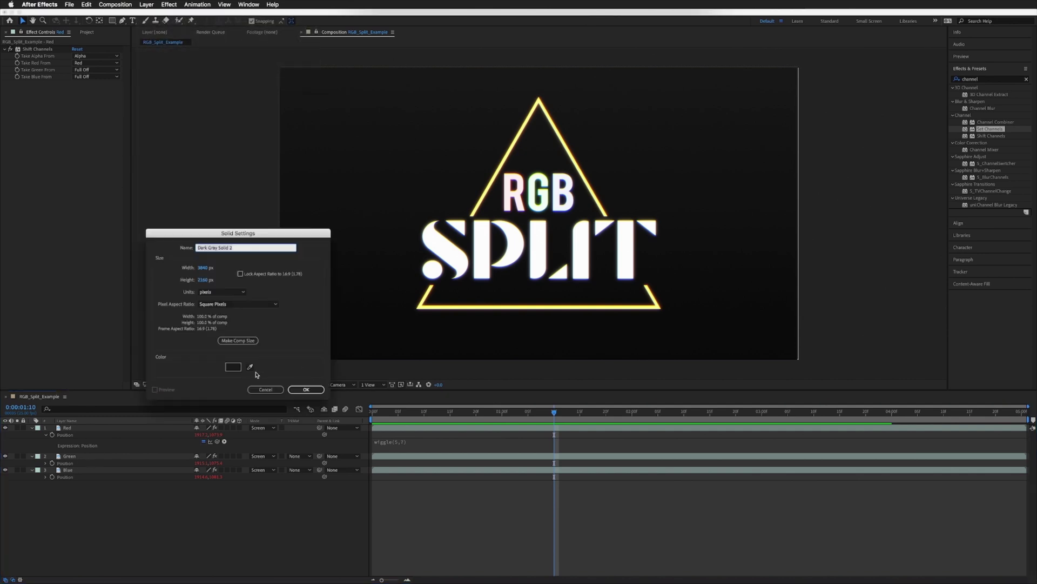
pyautogui.click(306, 389)
pyautogui.moveTo(81, 428); pyautogui.dragTo(76, 505)
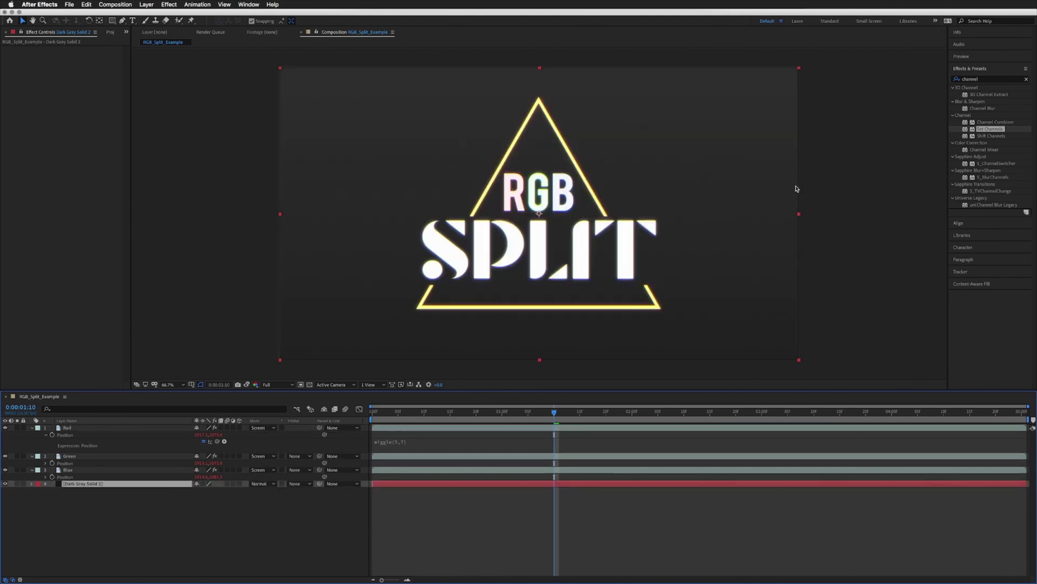
# Apply a Fill effect to the solid and set its colour to near-black.
pyautogui.click(992, 81)
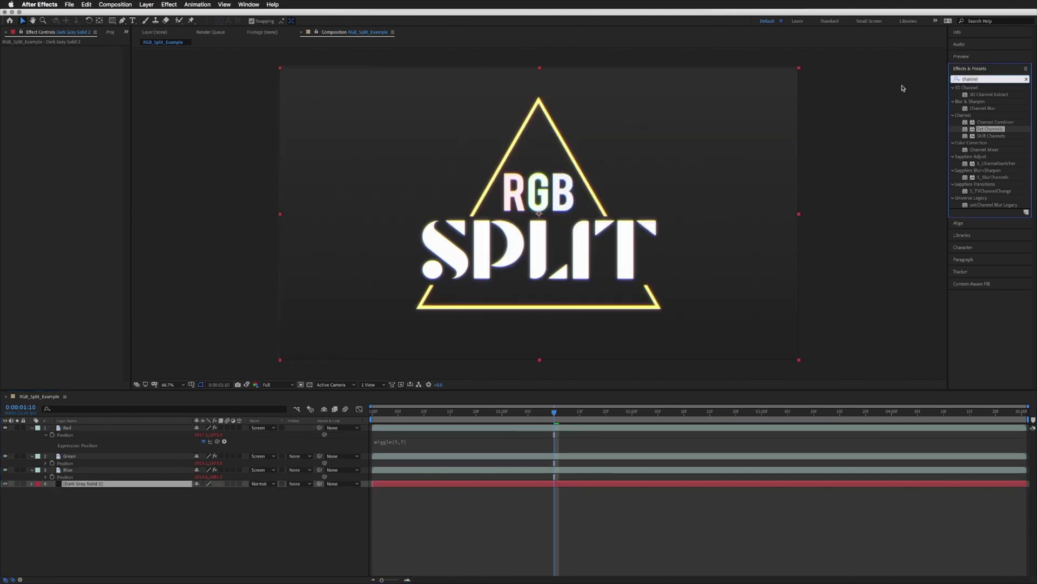
pyautogui.write('fill')
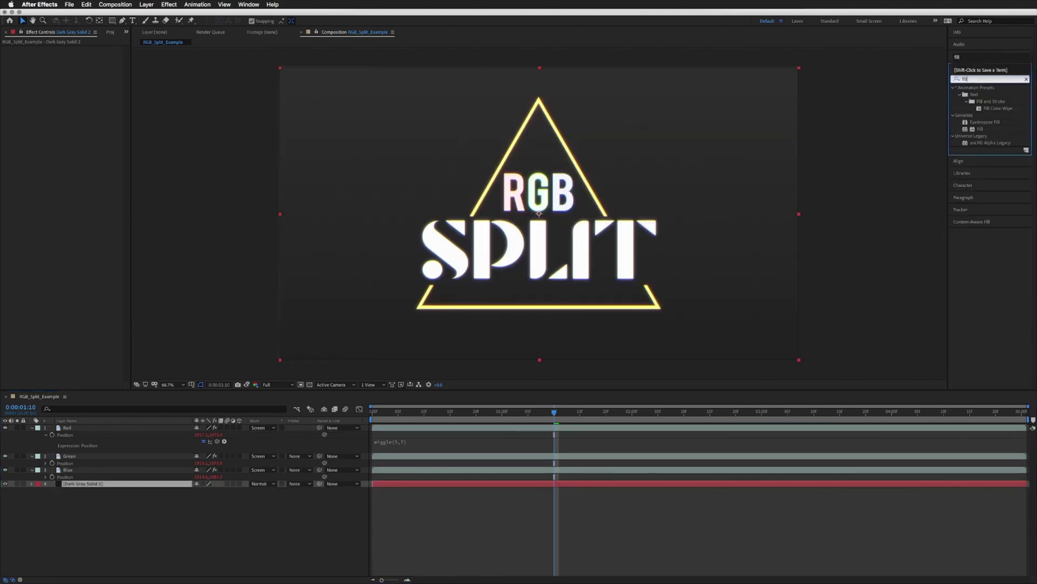
pyautogui.doubleClick(980, 129)
pyautogui.click(82, 70)
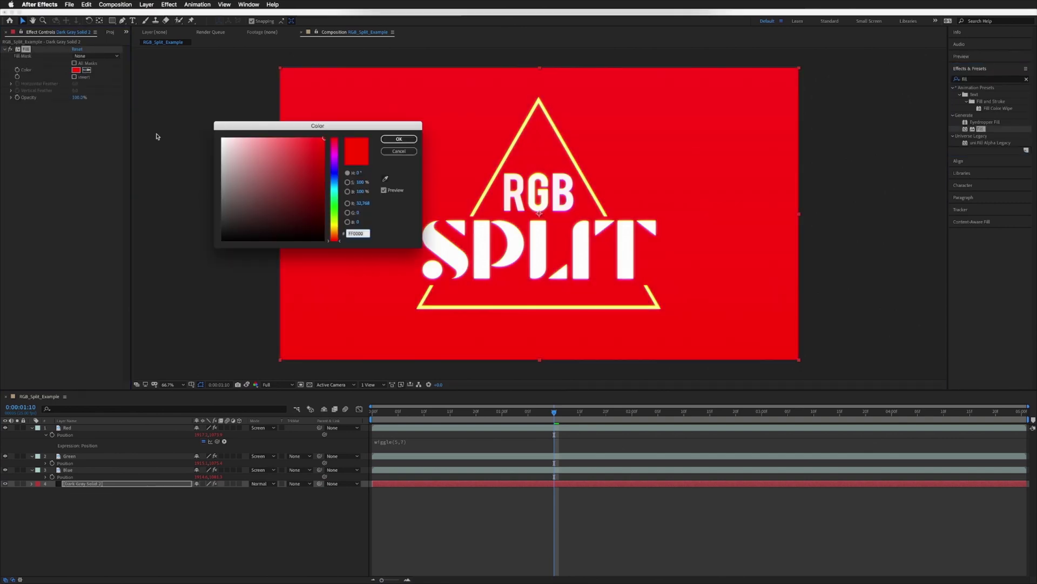
pyautogui.click(269, 227)
pyautogui.click(399, 139)
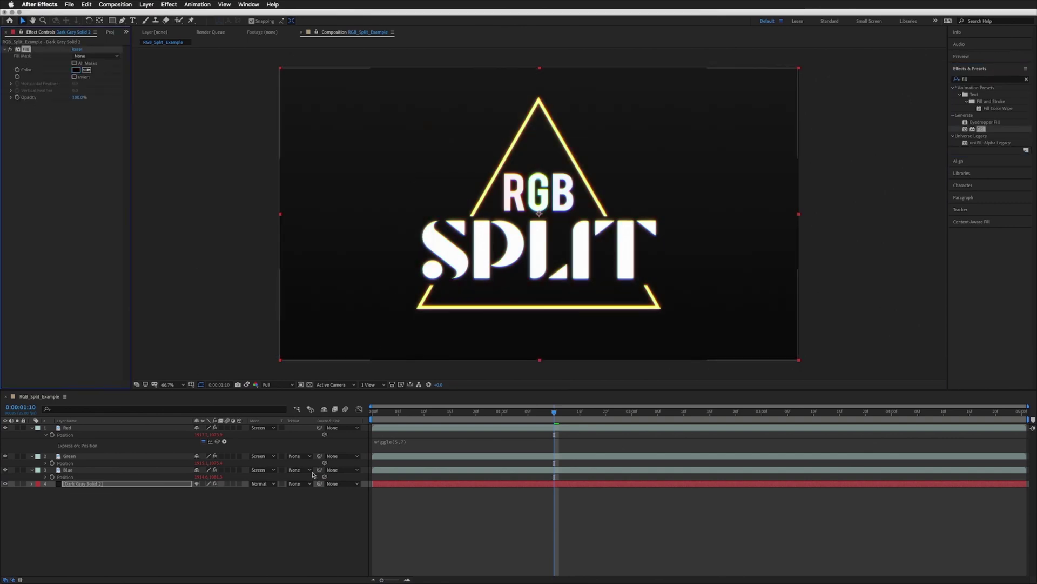
pyautogui.click(483, 471)
# Preview the animation, then delete the Dark Gray Solid 2 layer.
pyautogui.press('space')
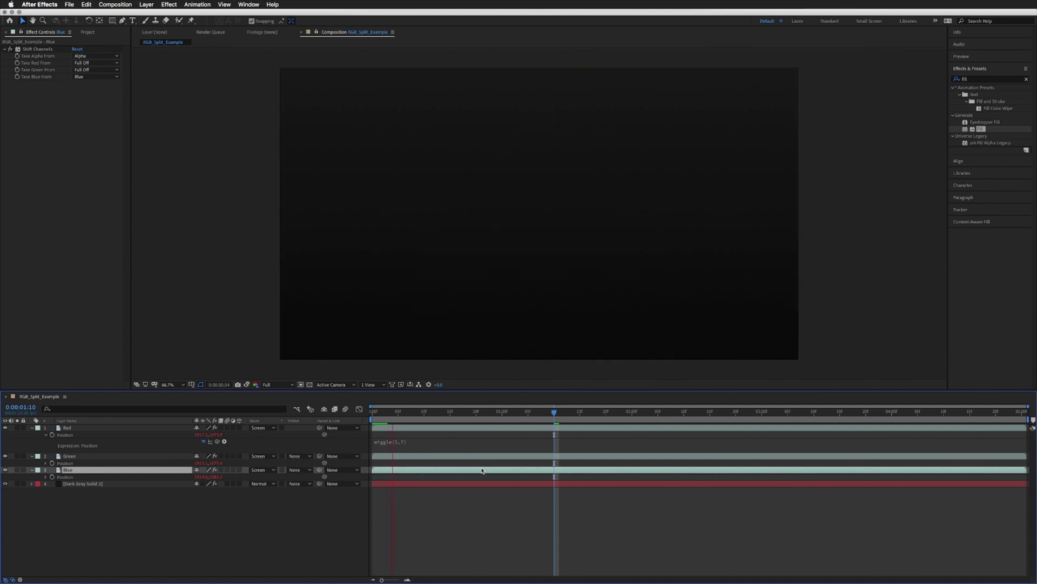
pyautogui.press('space')
pyautogui.click(70, 484)
pyautogui.press('Delete')
# Duplicate the Blue layer beneath itself, strip its Shift Channels effect and rename it 'Original'.
pyautogui.click(71, 470)
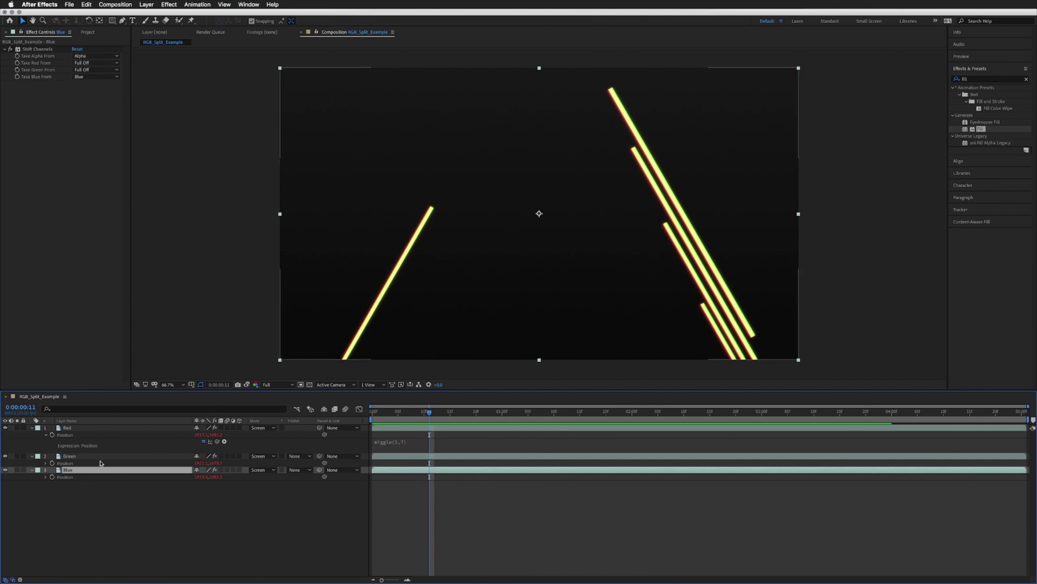
pyautogui.press('super+d')
pyautogui.moveTo(70, 469); pyautogui.dragTo(68, 494)
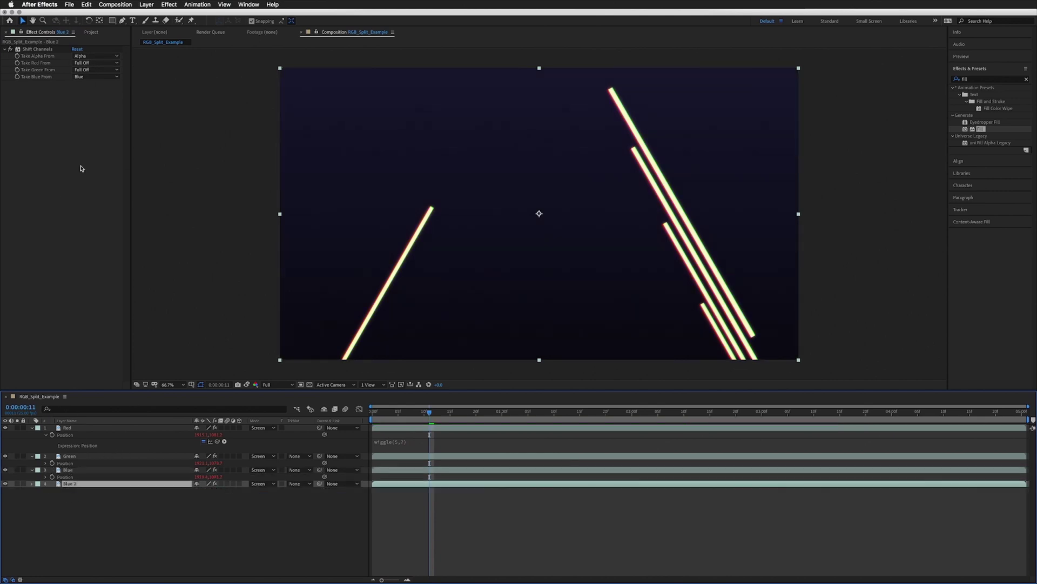
pyautogui.click(34, 50)
pyautogui.press('Delete')
pyautogui.click(81, 484)
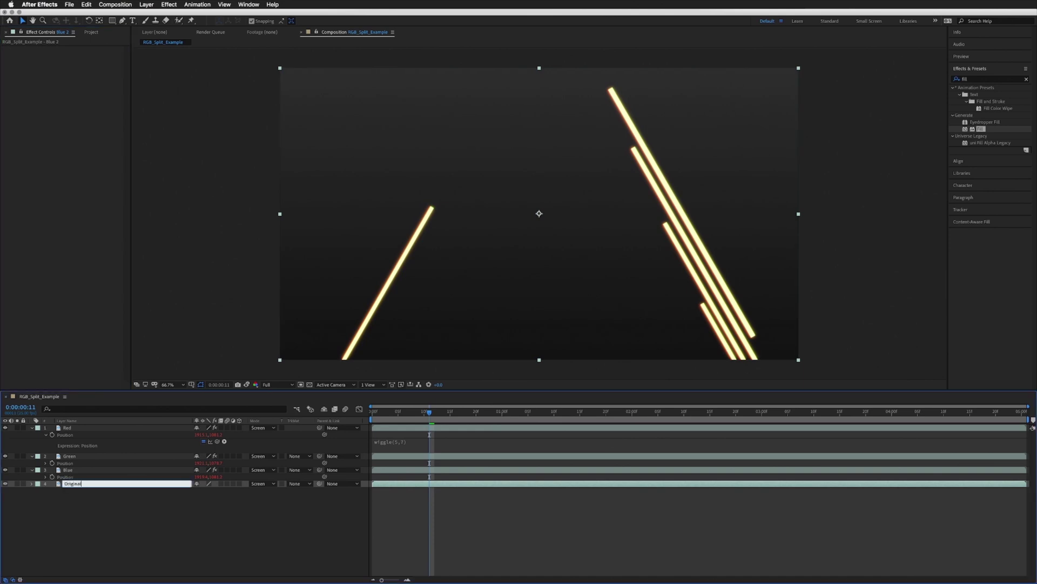
pyautogui.write('Original')
pyautogui.press('Return')
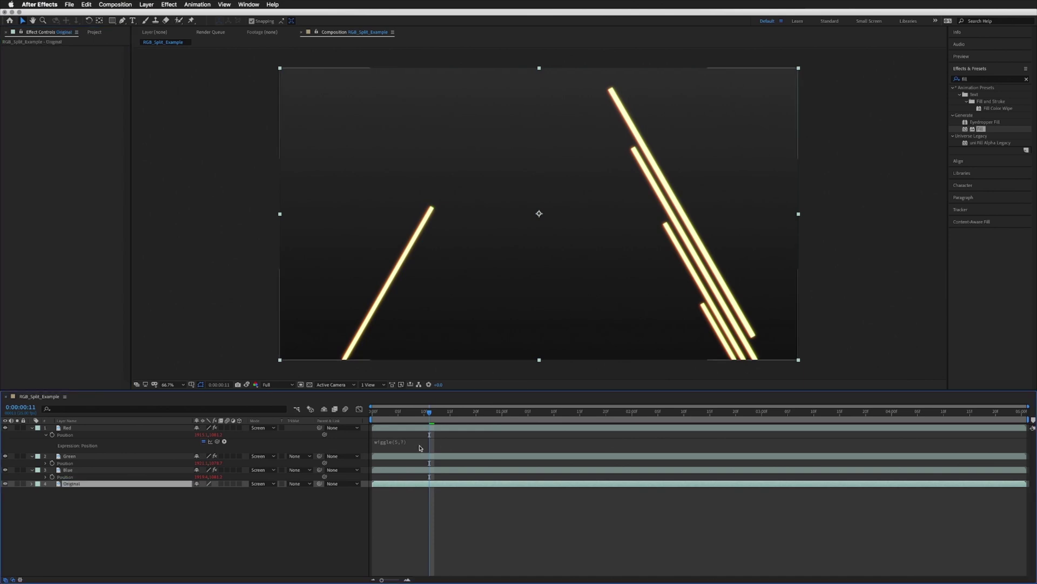
# Remove the wiggle expression from Original's Position and preview the result.
pyautogui.click(5, 484)
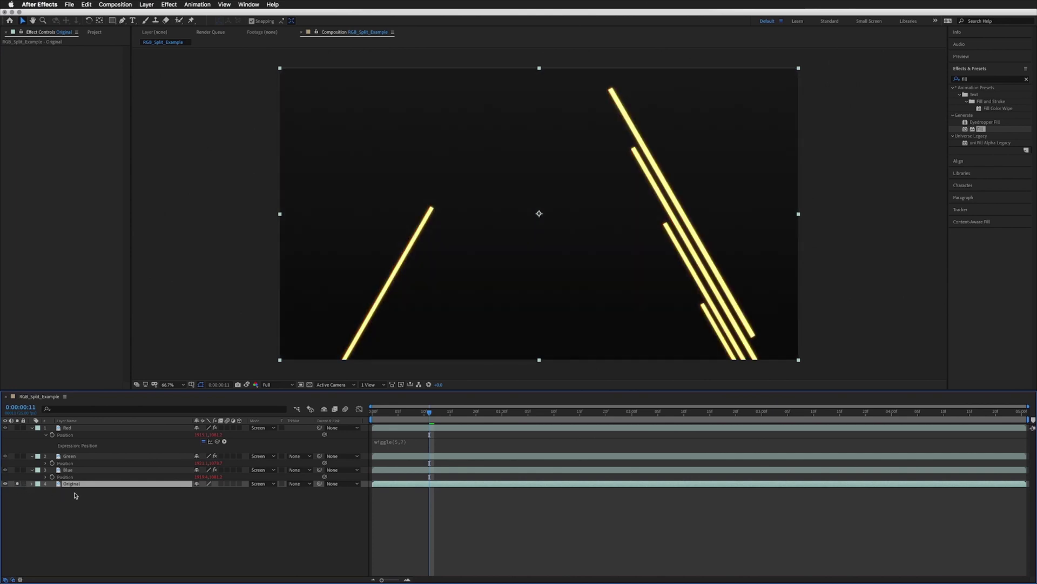
pyautogui.keyDown('alt'); pyautogui.click(52, 490); pyautogui.keyUp('alt')
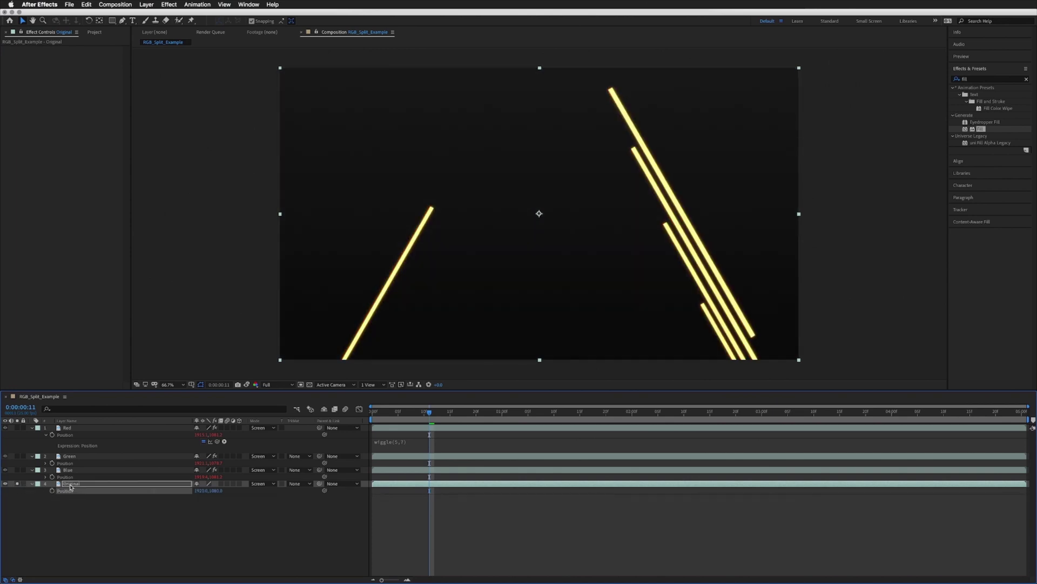
pyautogui.click(71, 485)
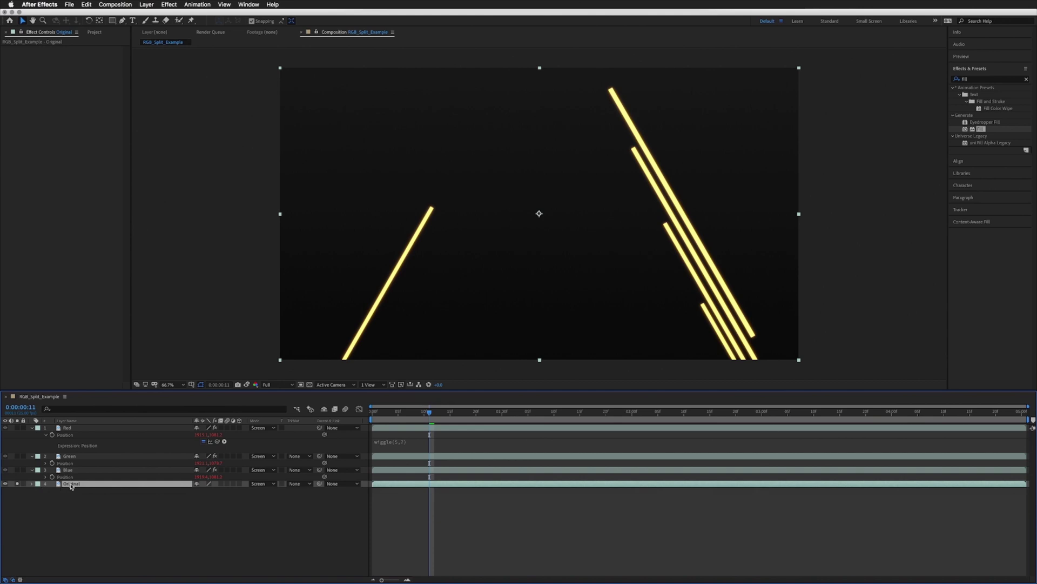
pyautogui.press('pageup')
pyautogui.press('pageup')
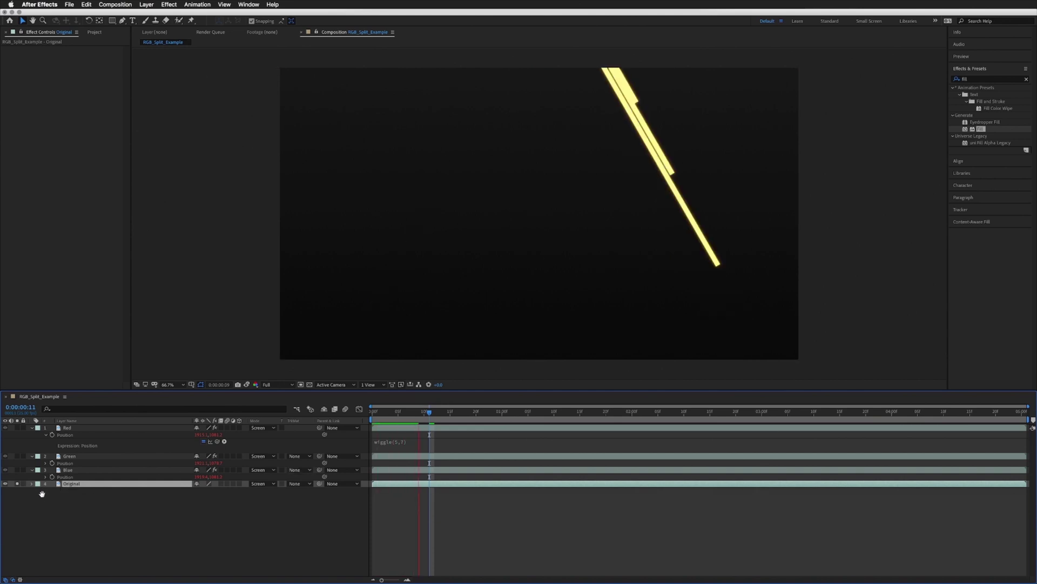
pyautogui.click(5, 484)
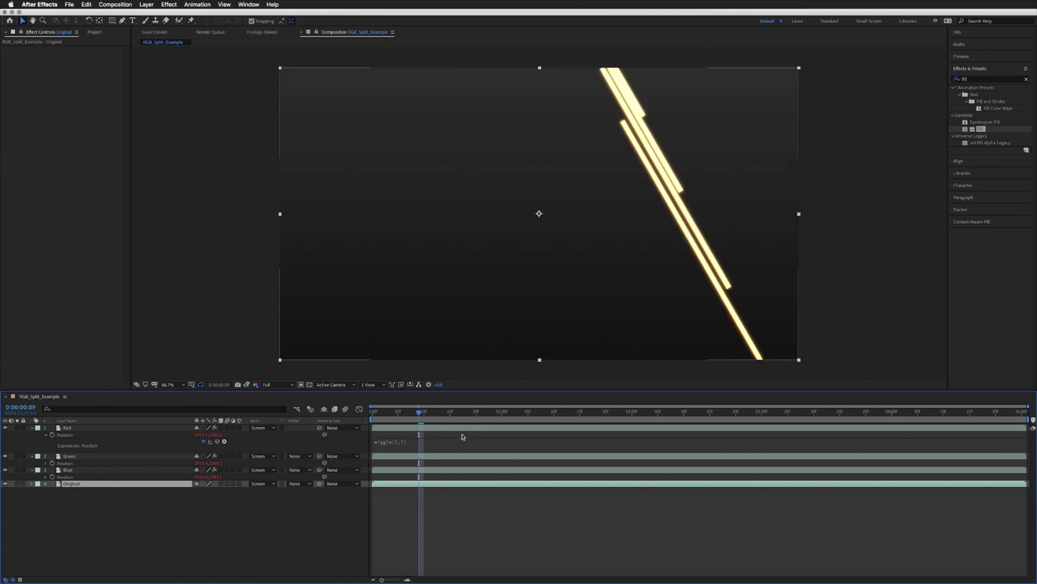
pyautogui.click(462, 436)
pyautogui.press('space')
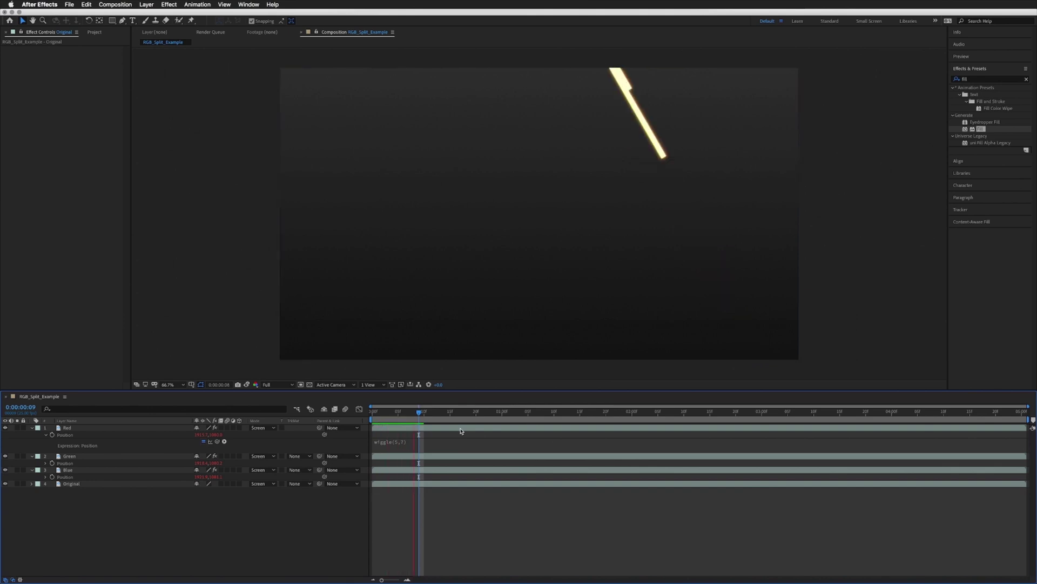
# Scale the Red, Green and Blue layers together up to 102%.
pyautogui.click(108, 469)
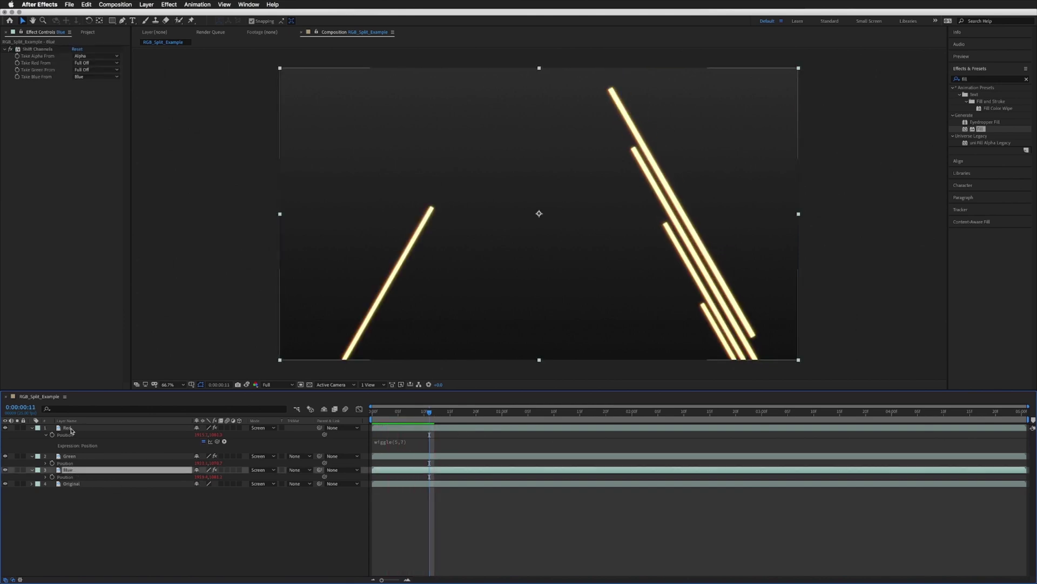
pyautogui.keyDown('shift'); pyautogui.click(68, 428); pyautogui.keyUp('shift')
pyautogui.press('s')
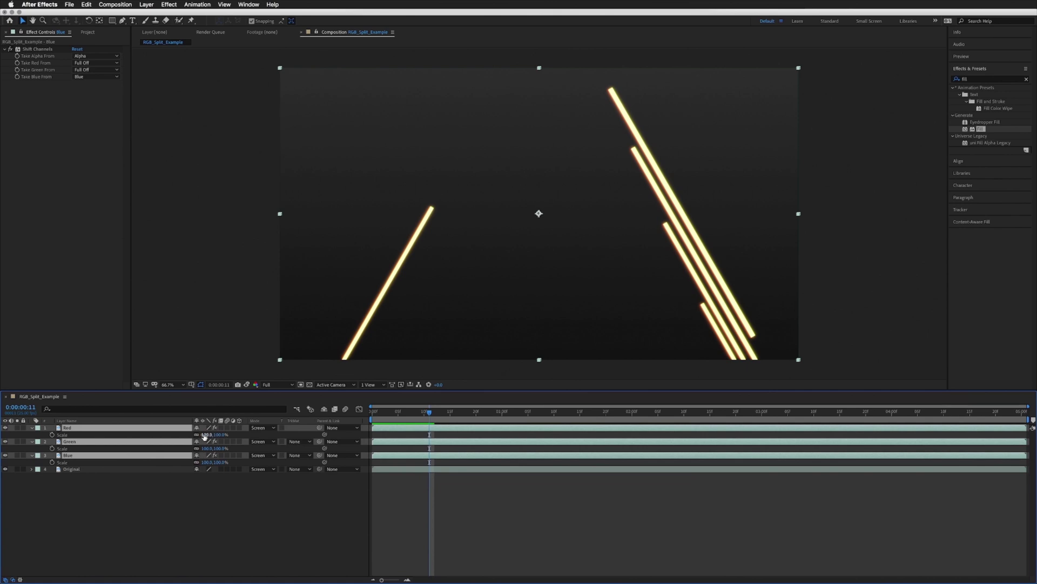
pyautogui.press('Up')
pyautogui.press('Up')
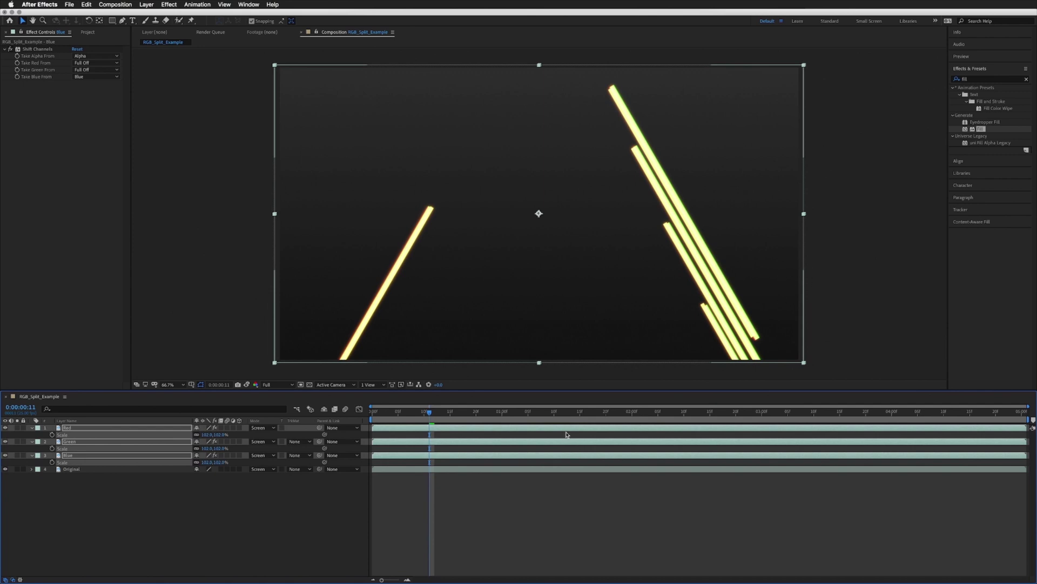
# Preview the scaled result and hide the Original layer.
pyautogui.press('F2')
pyautogui.press('space')
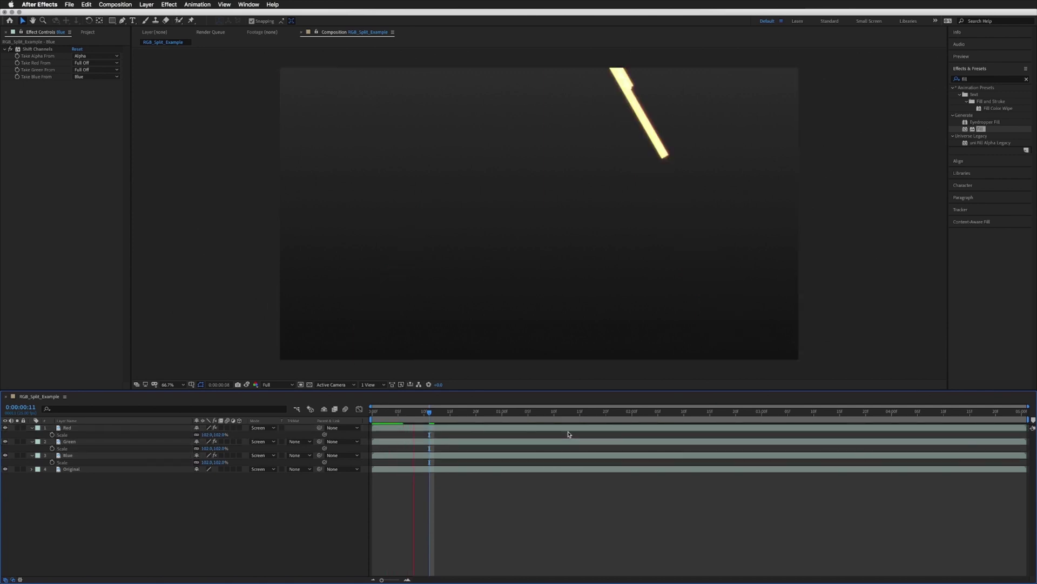
pyautogui.click(5, 469)
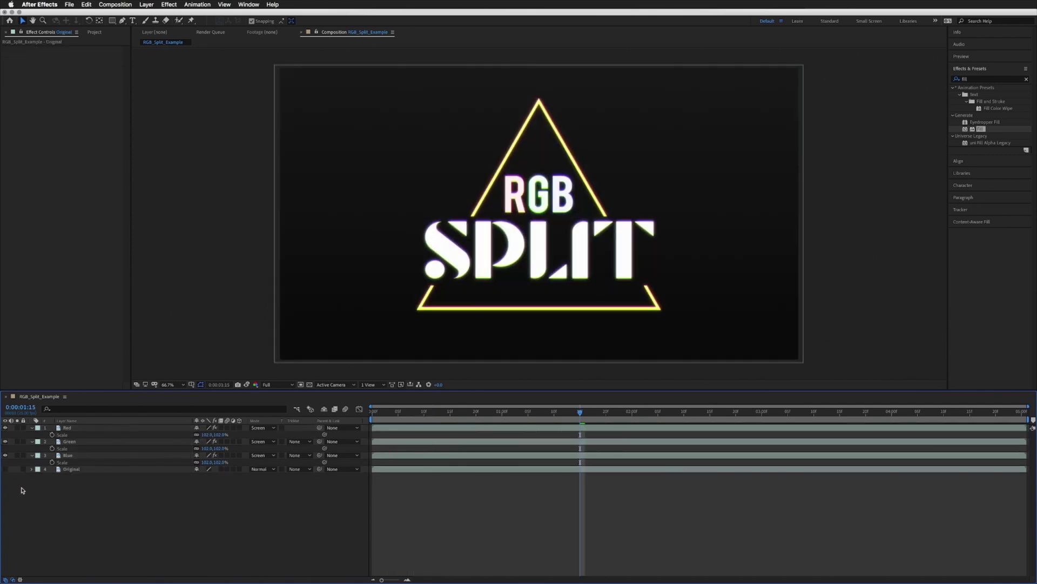